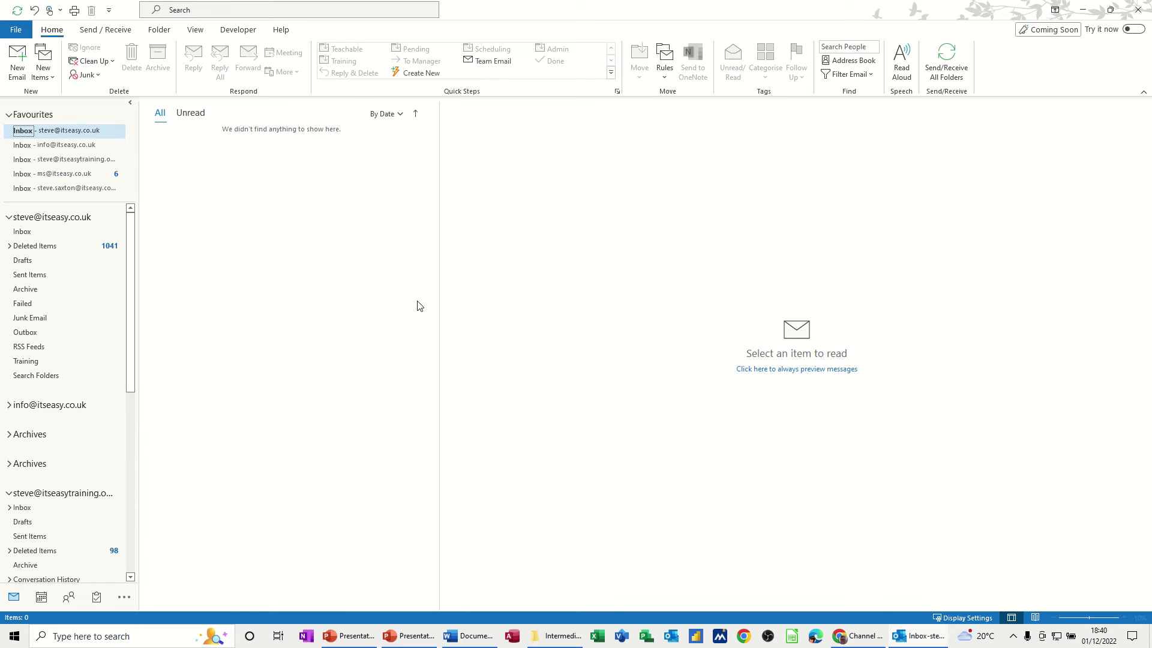
Start a new email and switch its signature to sax
{"action": "left_click", "coordinate": [16, 60]}
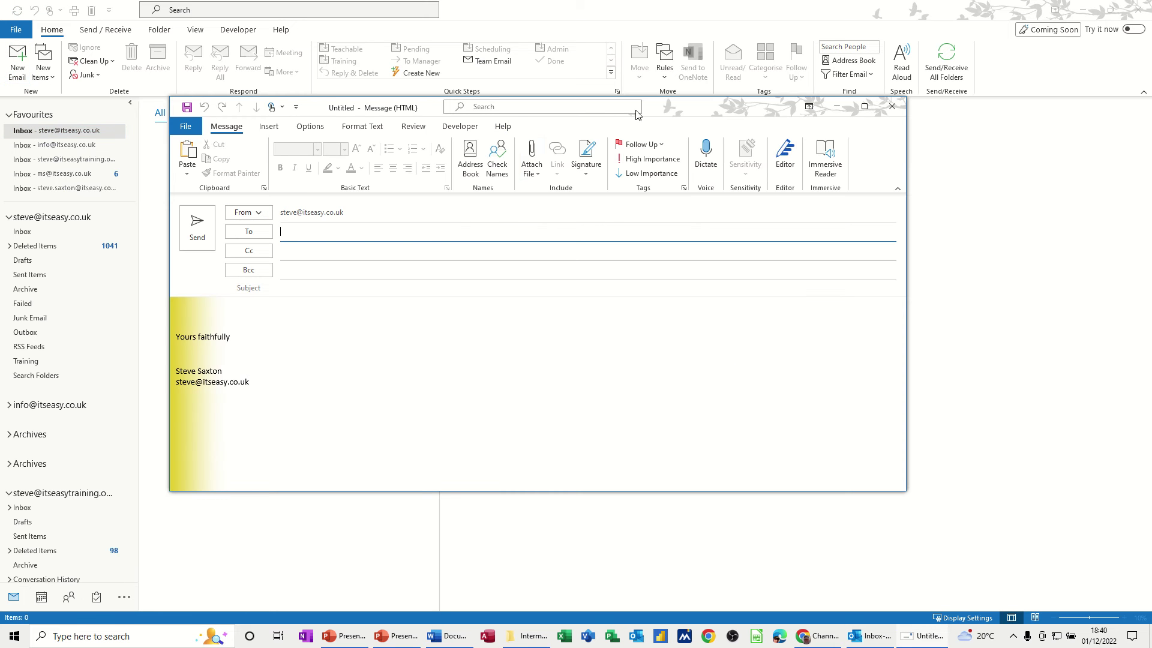
{"action": "left_click_drag", "start_coordinate": [655, 110], "coordinate": [643, 126]}
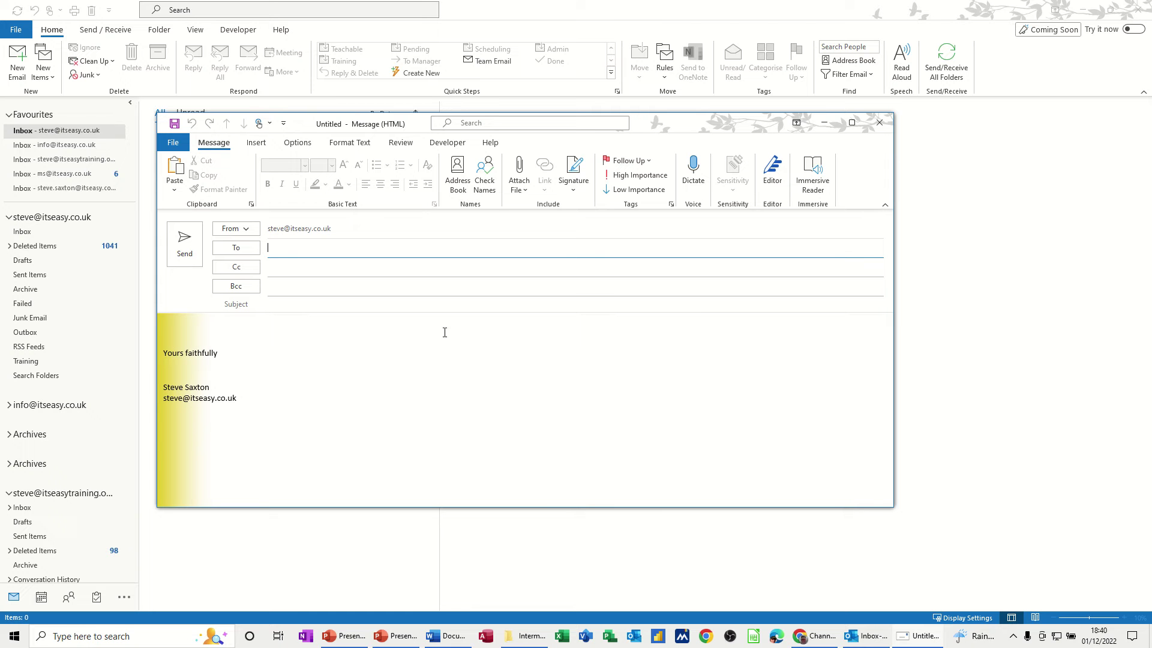
{"action": "left_click", "coordinate": [574, 190]}
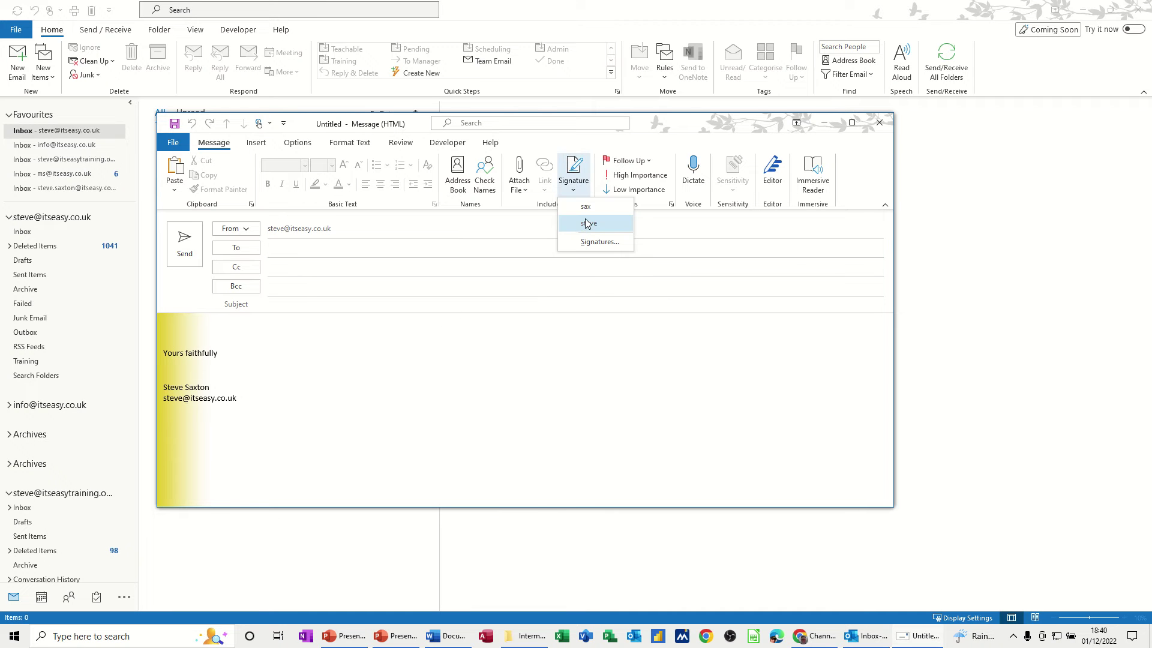
{"action": "left_click", "coordinate": [587, 208]}
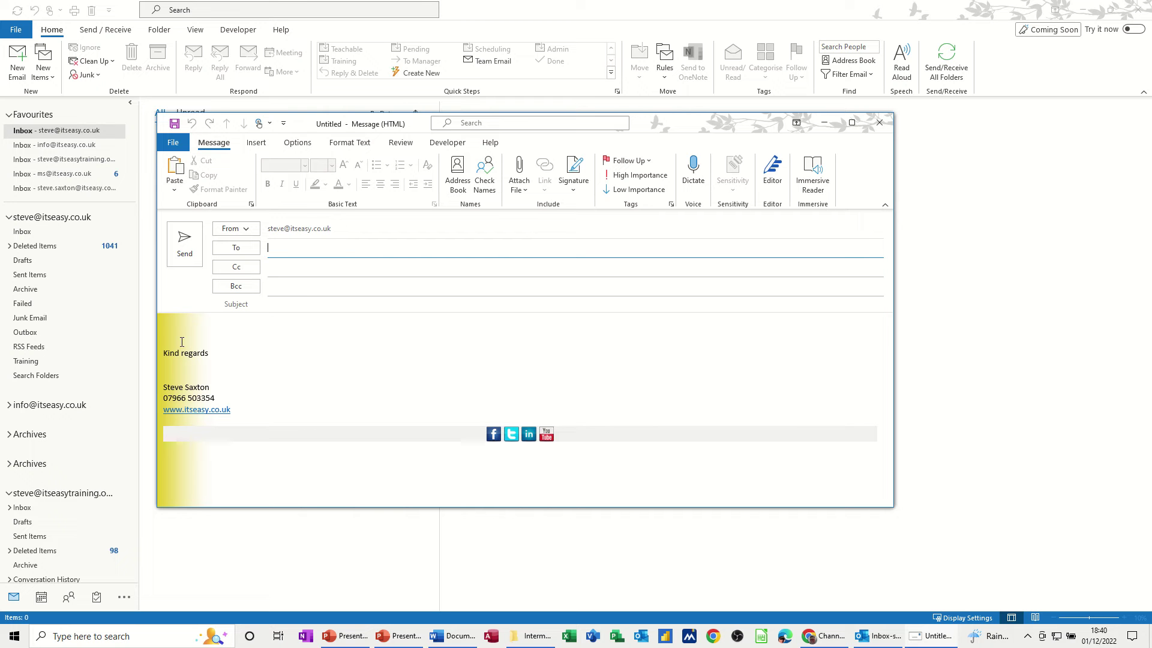
Create a new signature named 'test' that reads 'Kind Regards' followed by a first name
{"action": "left_click", "coordinate": [572, 183]}
{"action": "left_click", "coordinate": [599, 242]}
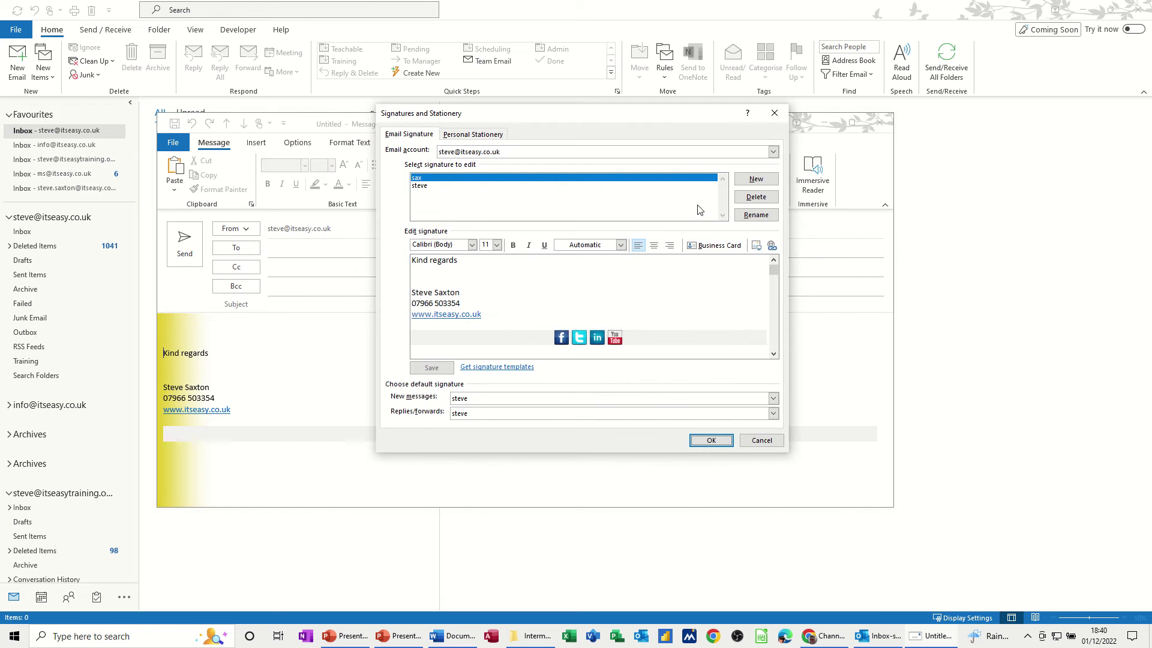
{"action": "left_click", "coordinate": [756, 178]}
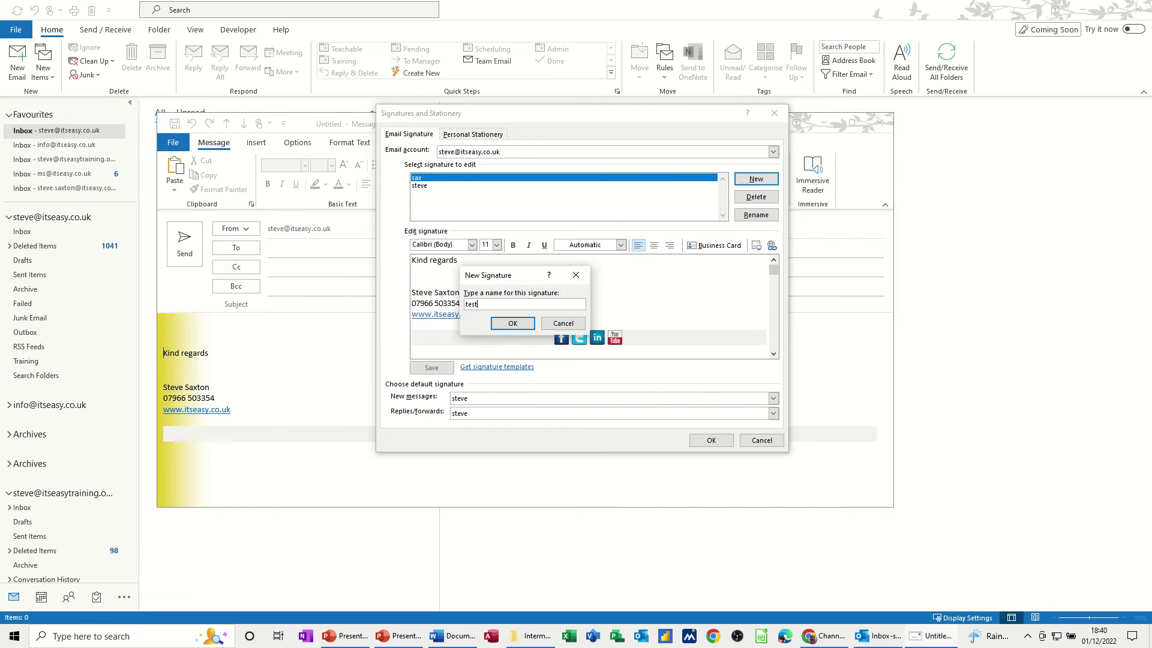
{"action": "left_click", "coordinate": [512, 323]}
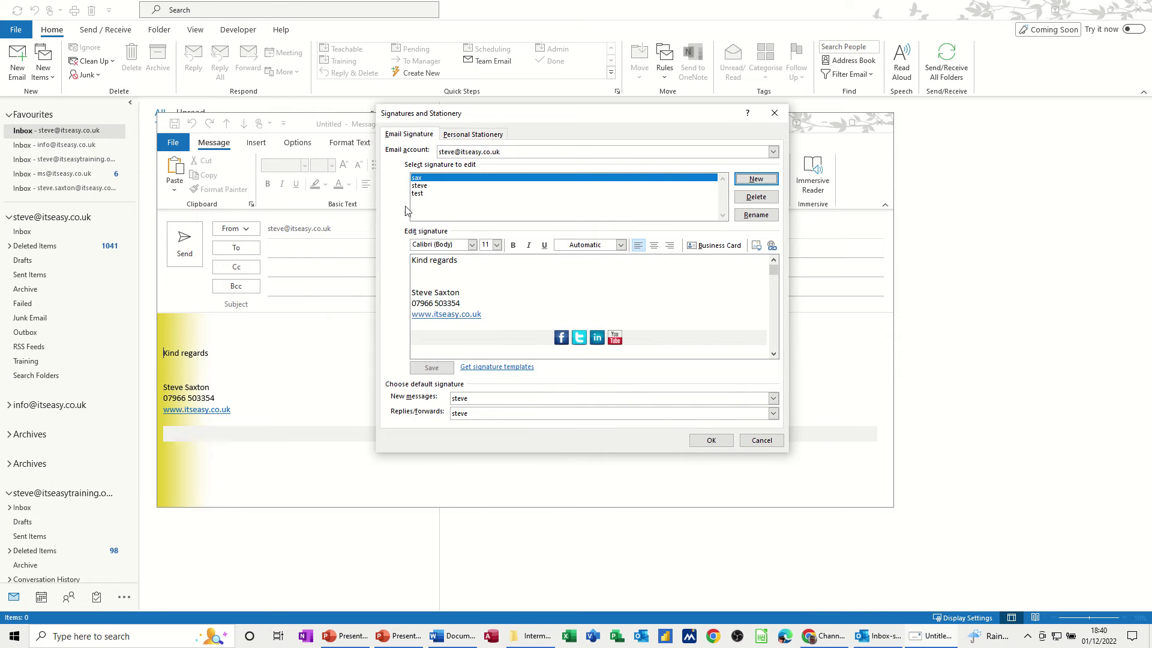
{"action": "left_click", "coordinate": [419, 193]}
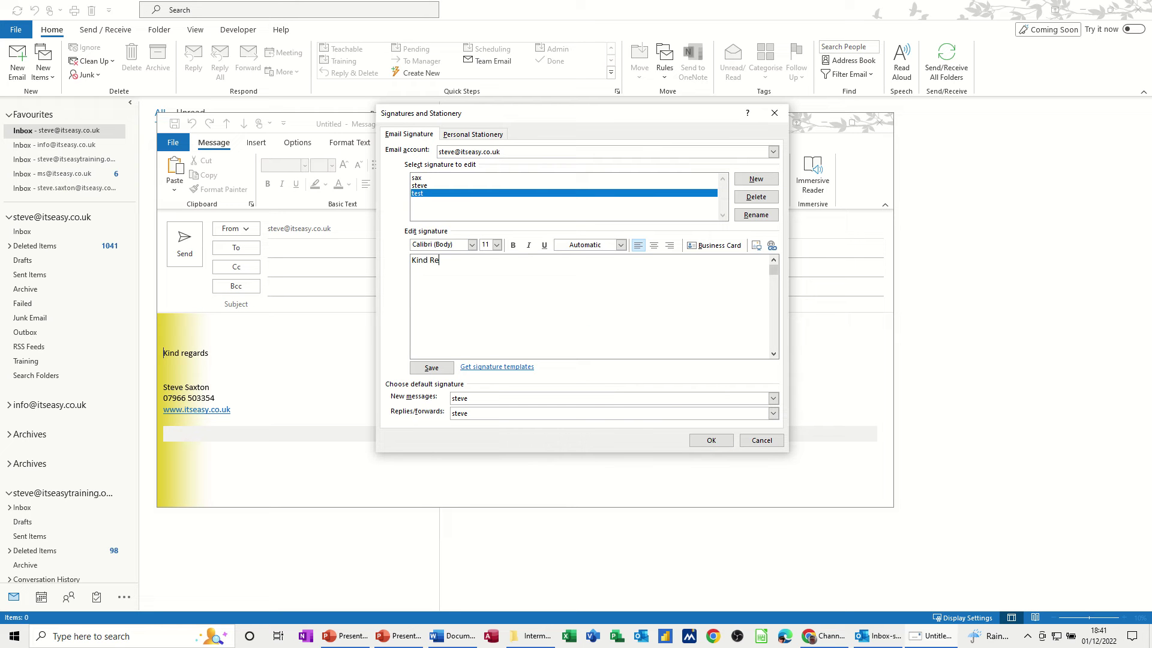
{"action": "type", "text": "gards  St"}
{"action": "type", "text": "eve"}
Set 'test' as the default signature for new messages and for replies/forwards
{"action": "left_click", "coordinate": [472, 399]}
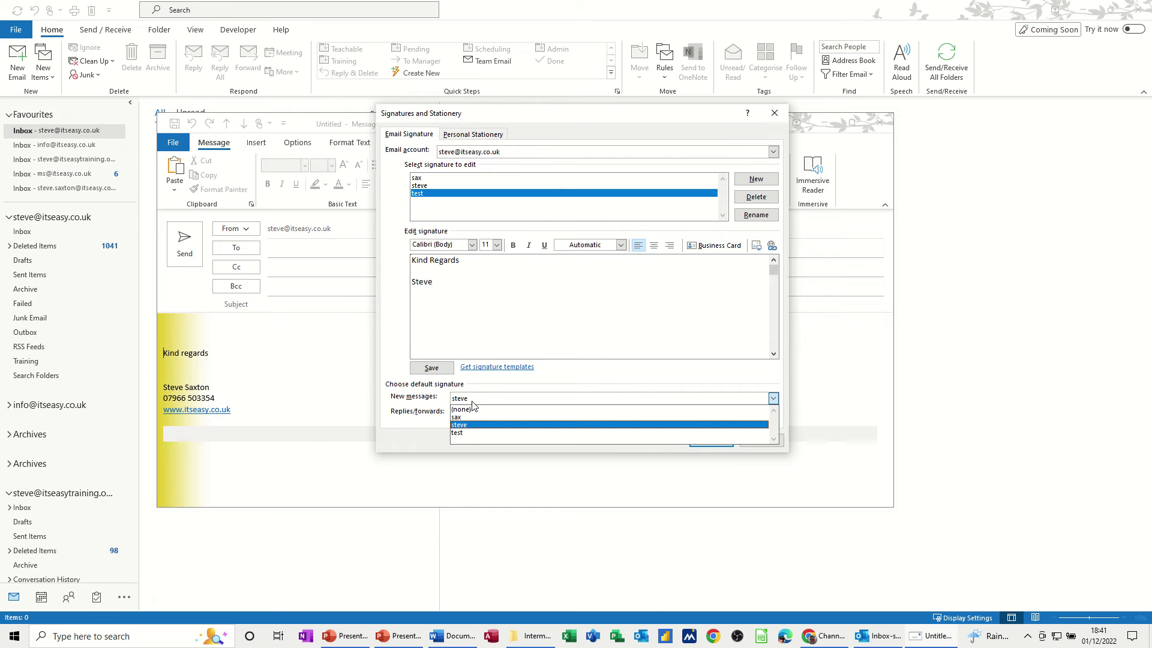
{"action": "left_click", "coordinate": [465, 433]}
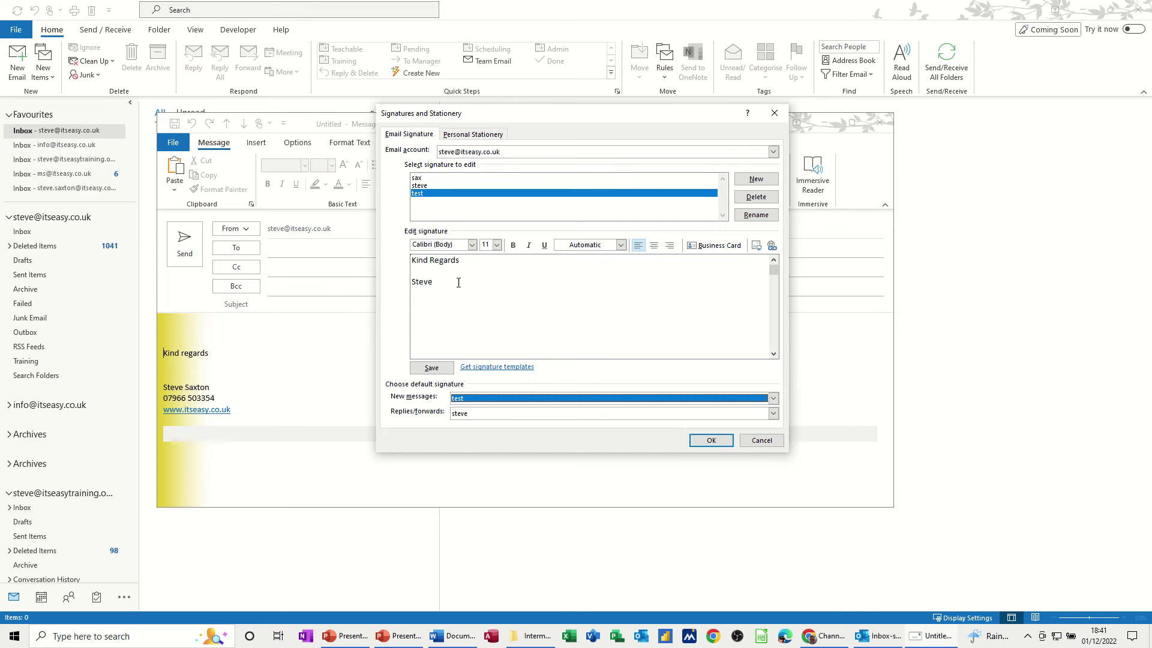
{"action": "left_click", "coordinate": [471, 414]}
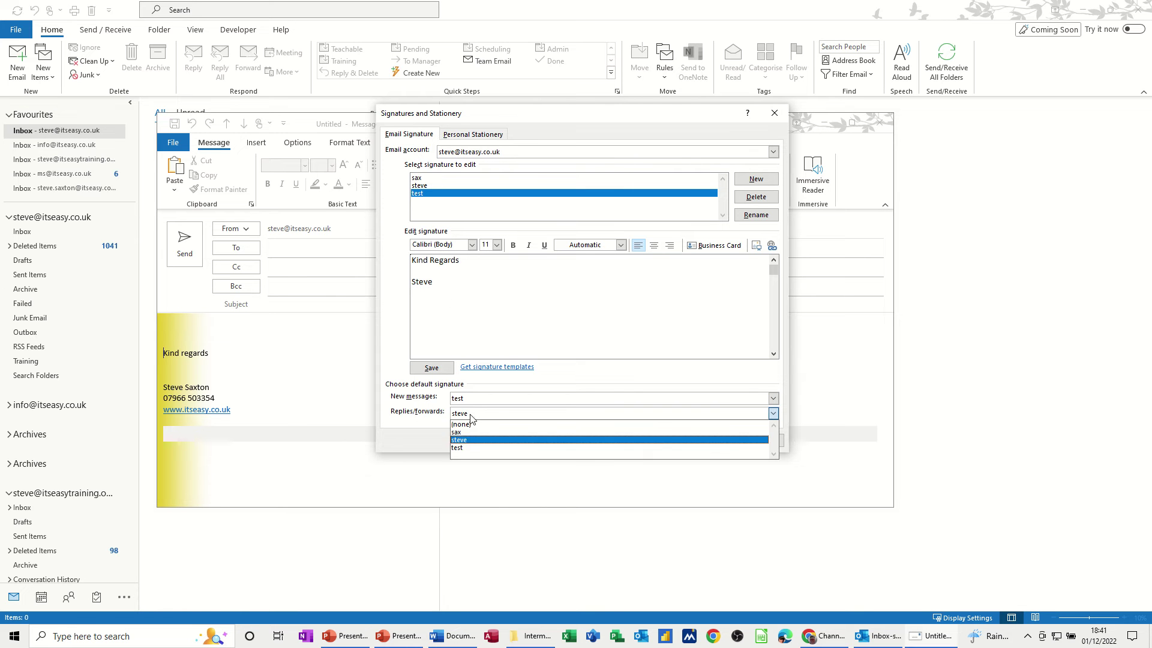
{"action": "left_click", "coordinate": [463, 448]}
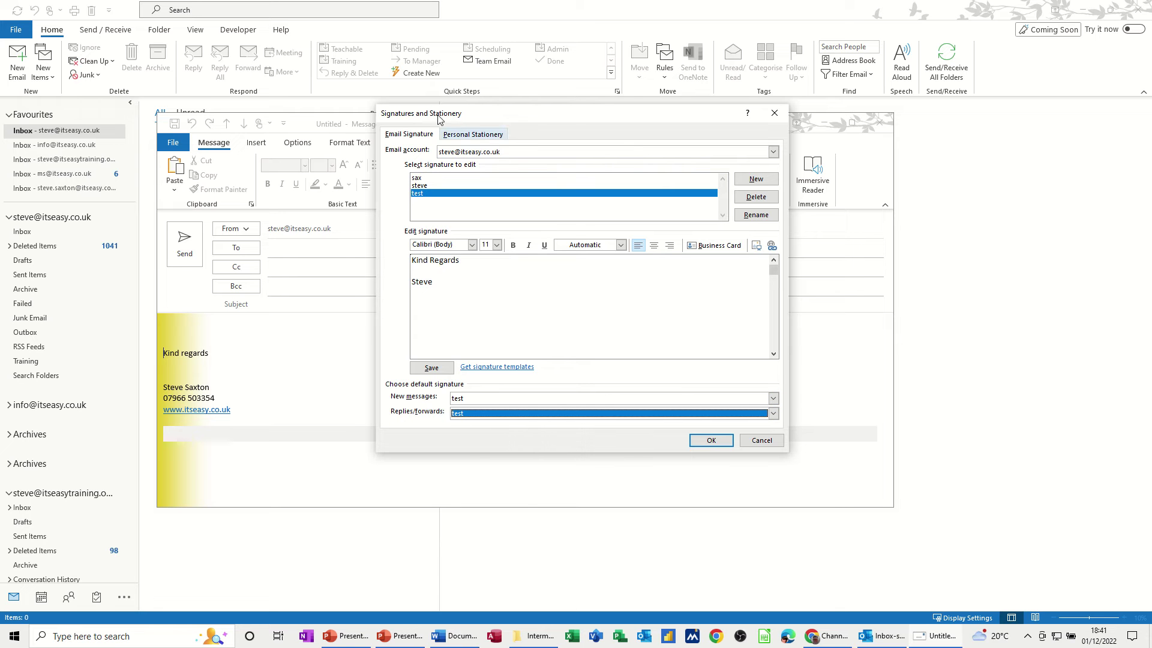
Preview Arctic and Axis, then apply the Blends theme to new HTML messages
{"action": "left_click", "coordinate": [456, 133]}
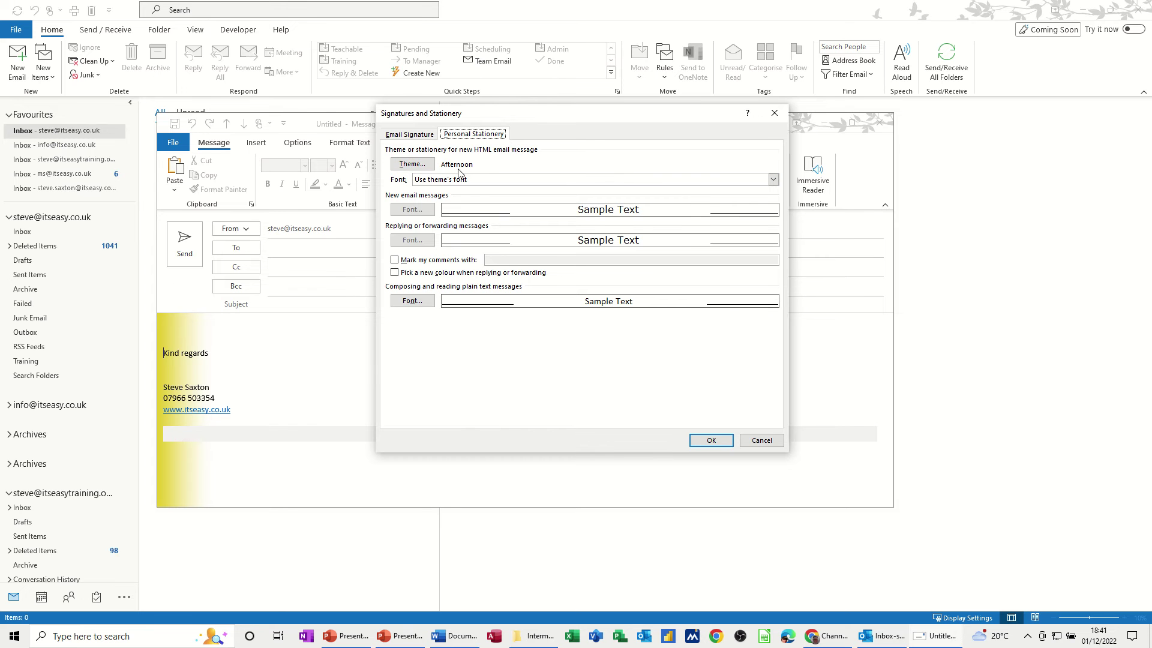
{"action": "left_click", "coordinate": [413, 165]}
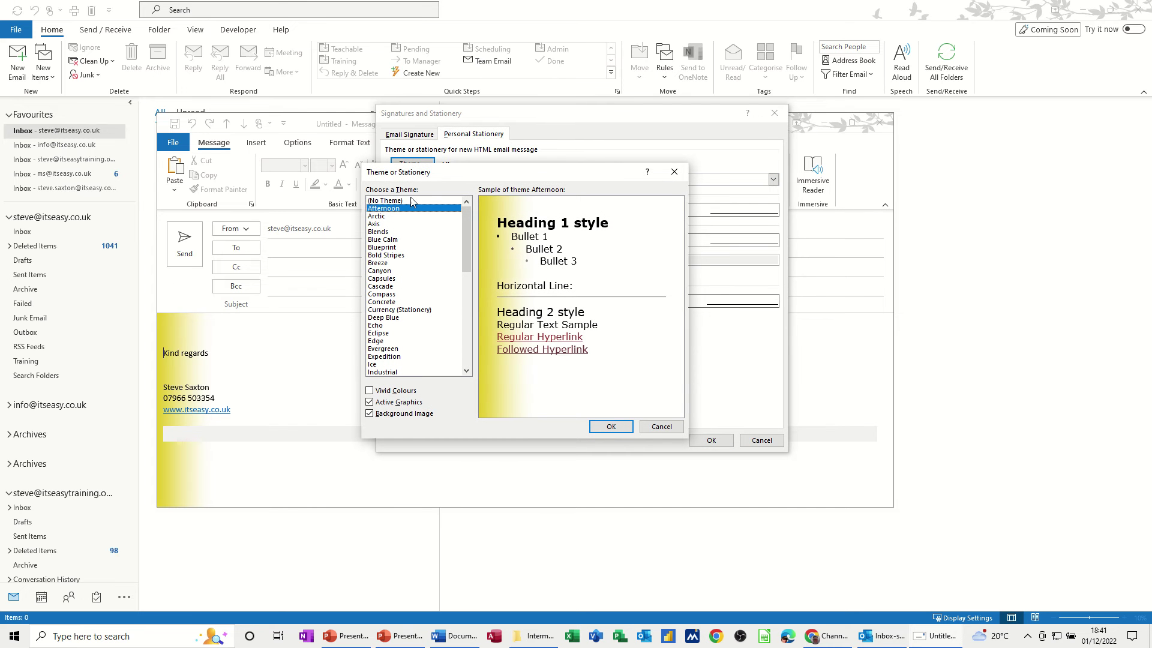
{"action": "left_click", "coordinate": [385, 217]}
{"action": "left_click", "coordinate": [380, 224]}
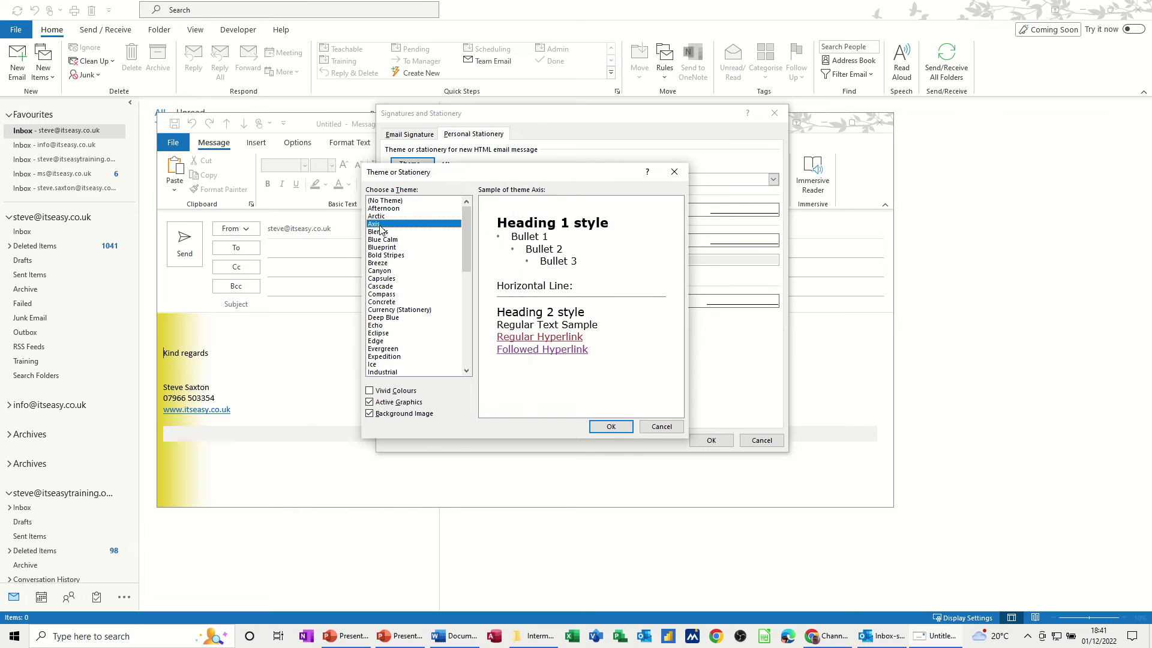
{"action": "left_click", "coordinate": [381, 233]}
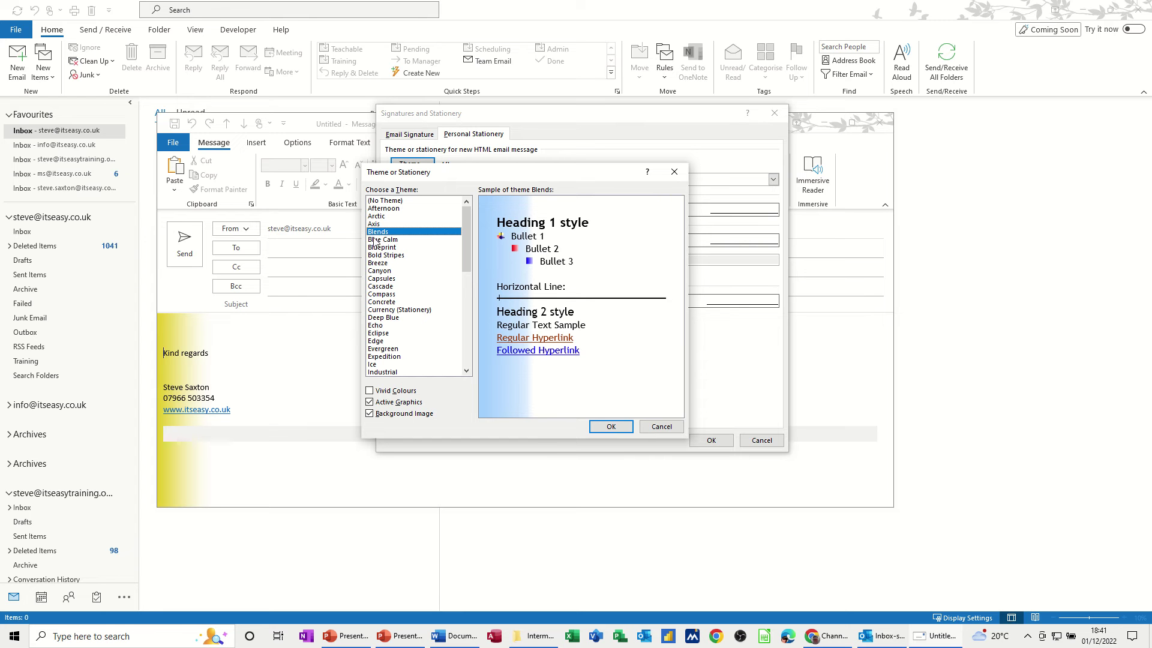
{"action": "left_click", "coordinate": [594, 427]}
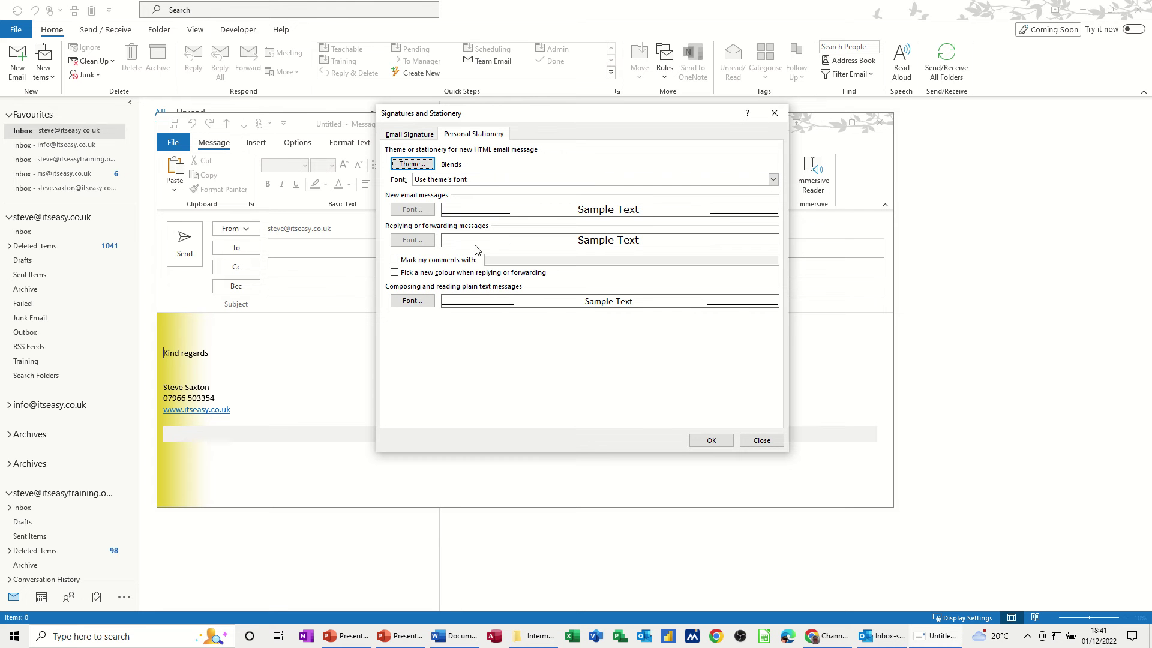
Back on Email Signature, save the 'test' signature, review the sax signature, then reselect 'test'
{"action": "left_click", "coordinate": [407, 137]}
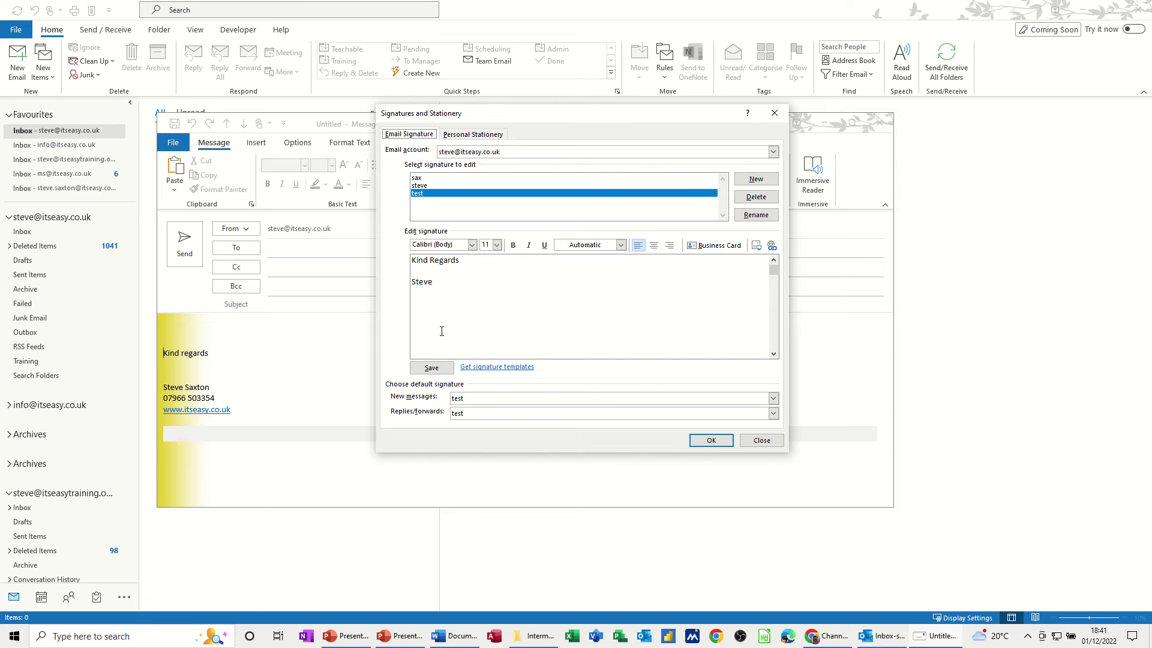
{"action": "left_click", "coordinate": [431, 370]}
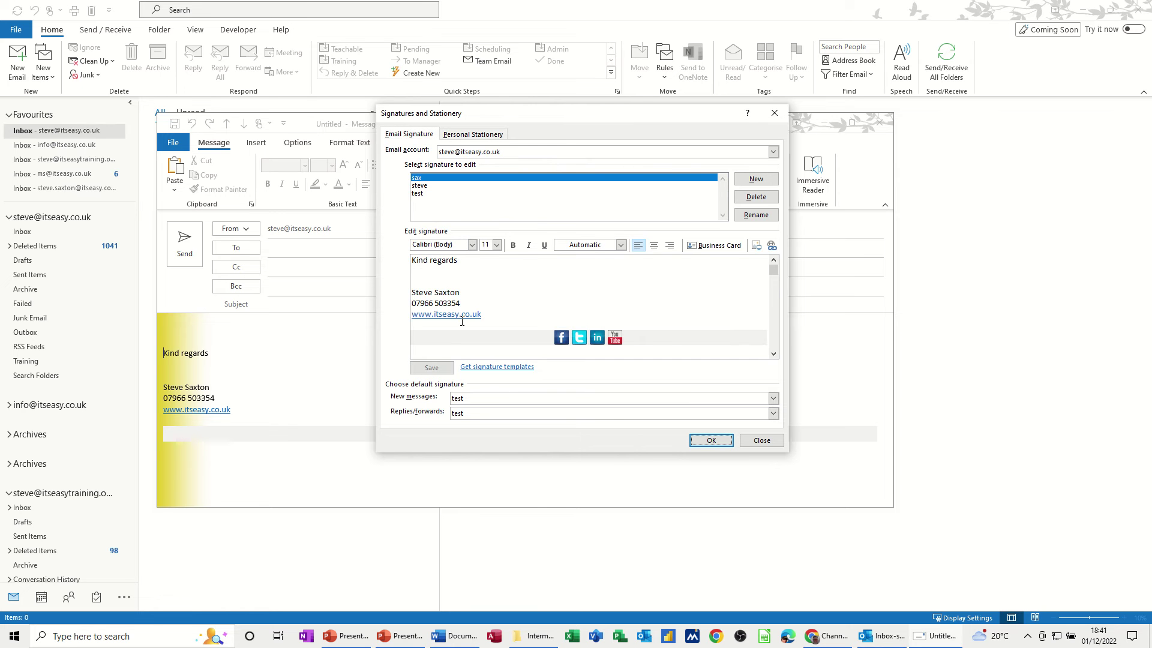
{"action": "left_click", "coordinate": [427, 195]}
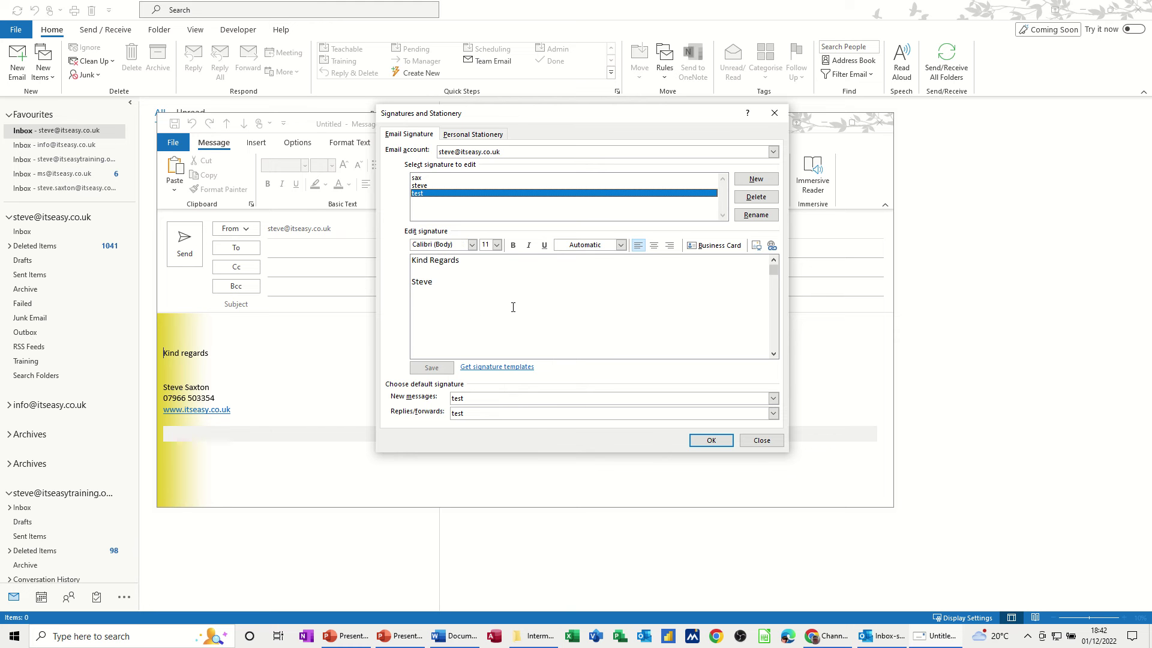
{"action": "left_click", "coordinate": [708, 246]}
Close the signature settings, discard the old draft unsaved, and start a new message with Ctrl+N
{"action": "left_click", "coordinate": [705, 439]}
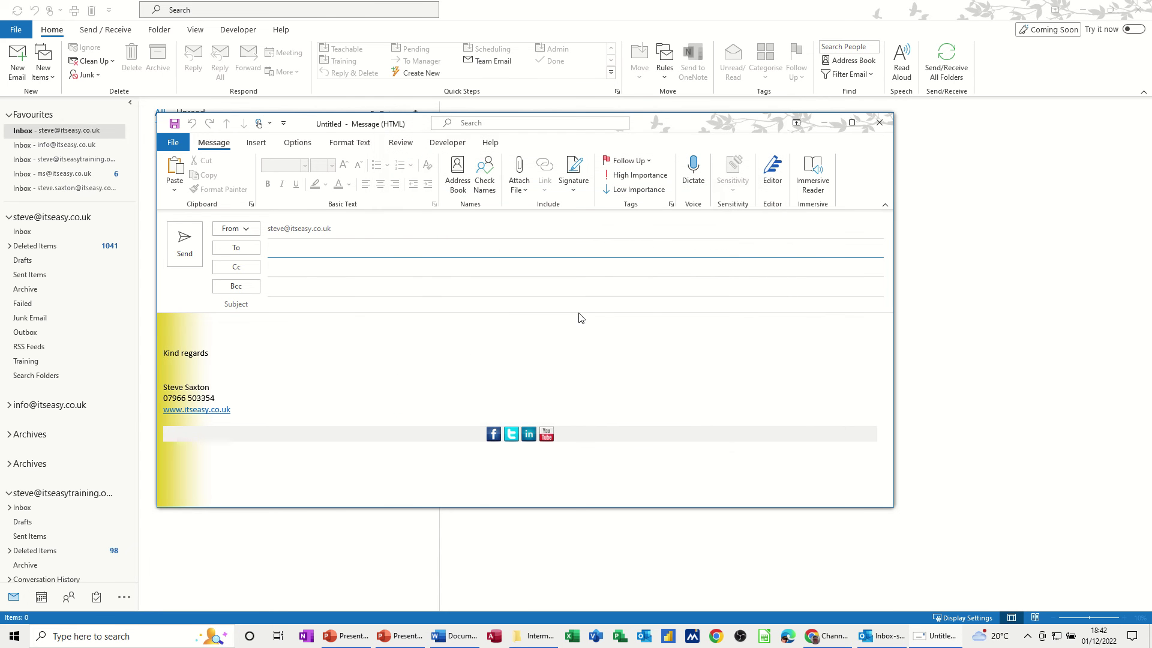
{"action": "left_click", "coordinate": [879, 123]}
{"action": "left_click", "coordinate": [578, 351]}
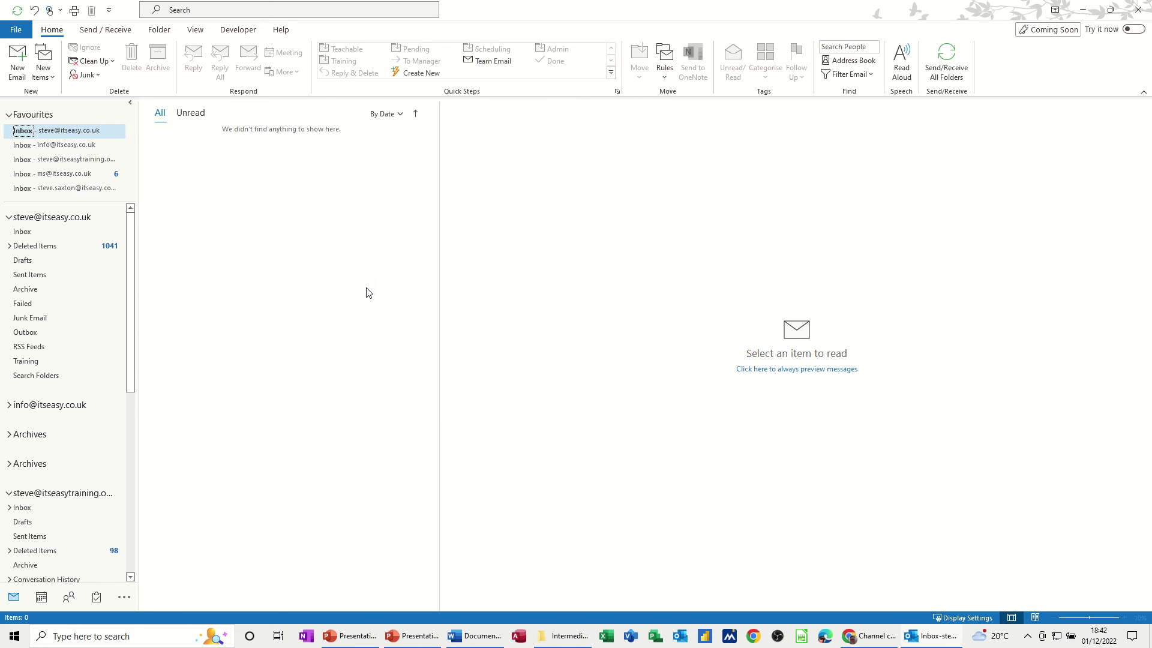
{"action": "key", "text": "ctrl+n"}
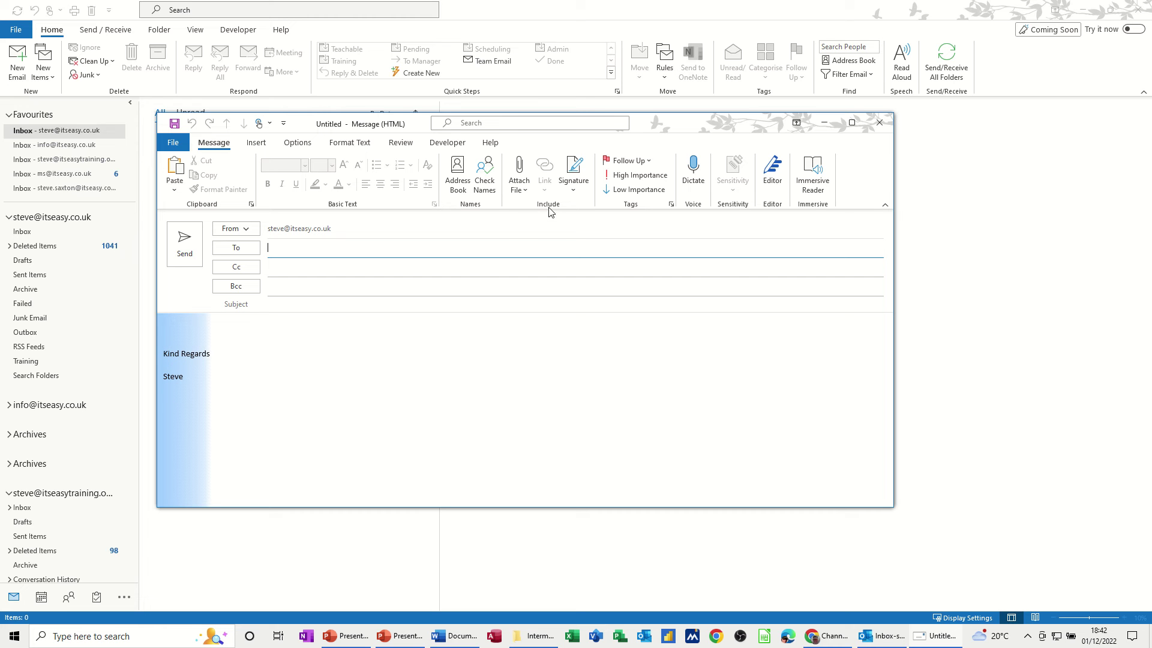
In the new message, try the sax and steve signatures and review the signature list (sax, steve, test)
{"action": "left_click", "coordinate": [574, 187]}
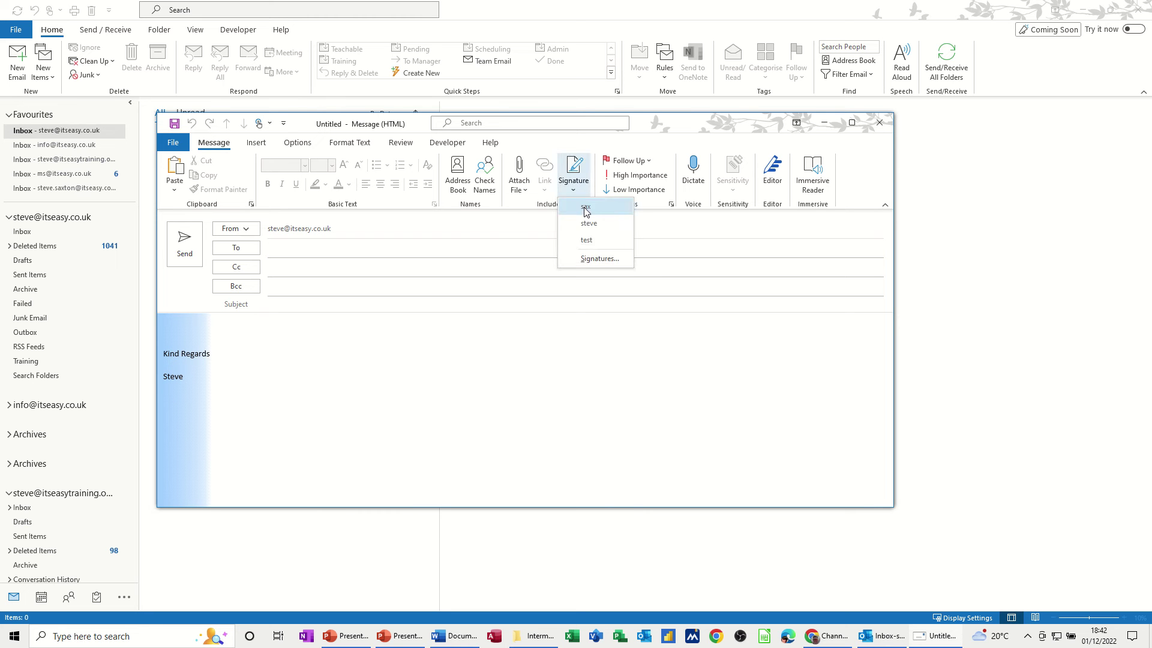
{"action": "left_click", "coordinate": [584, 208]}
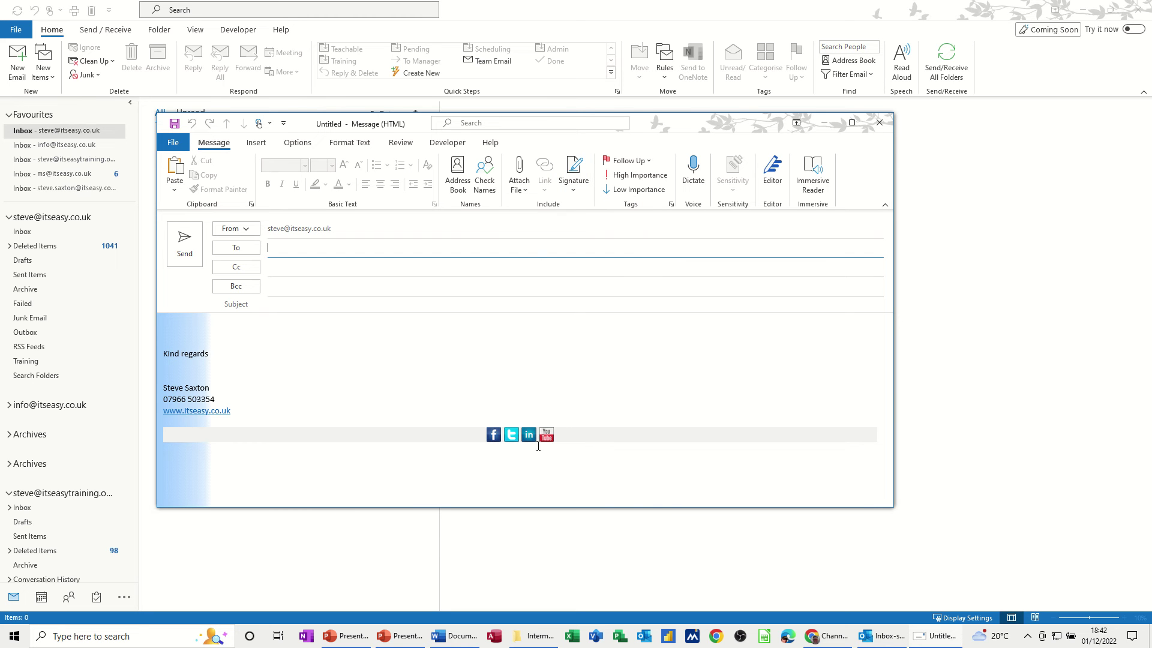
{"action": "left_click", "coordinate": [574, 189]}
{"action": "left_click", "coordinate": [584, 228]}
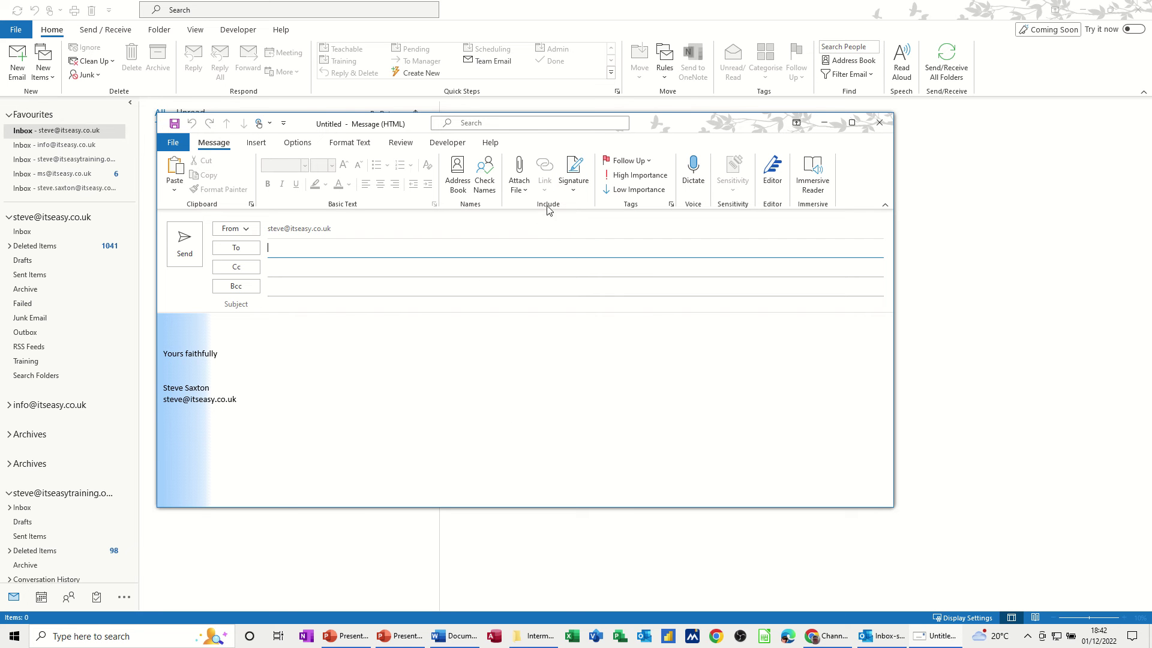
{"action": "left_click", "coordinate": [573, 189]}
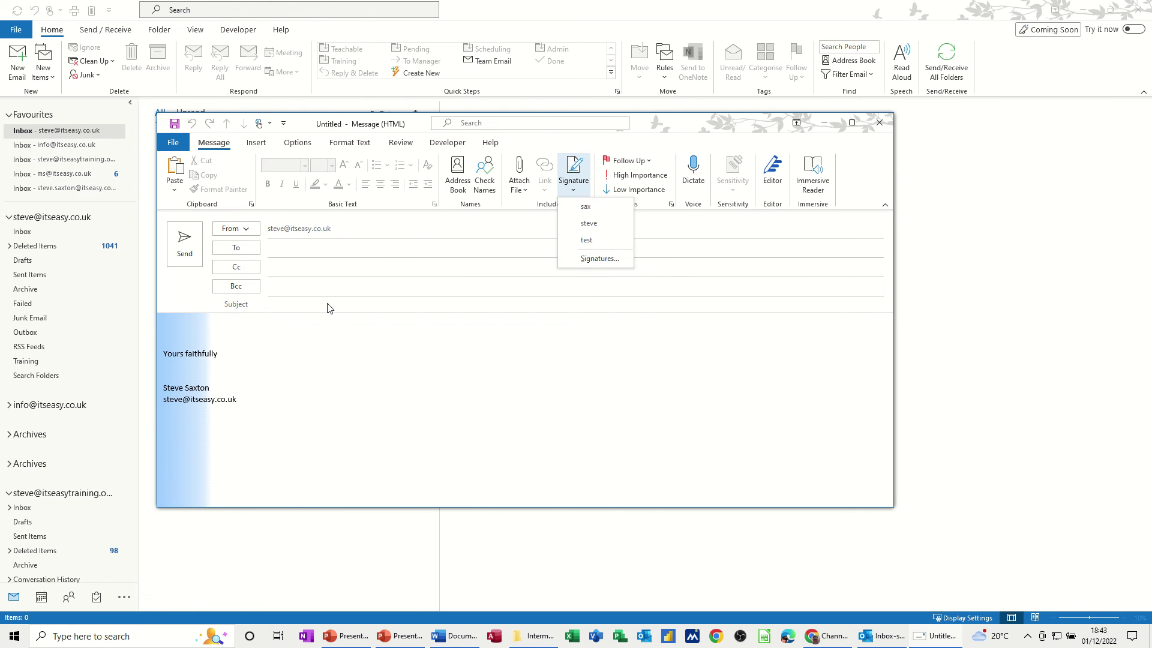
{"action": "left_click", "coordinate": [260, 145]}
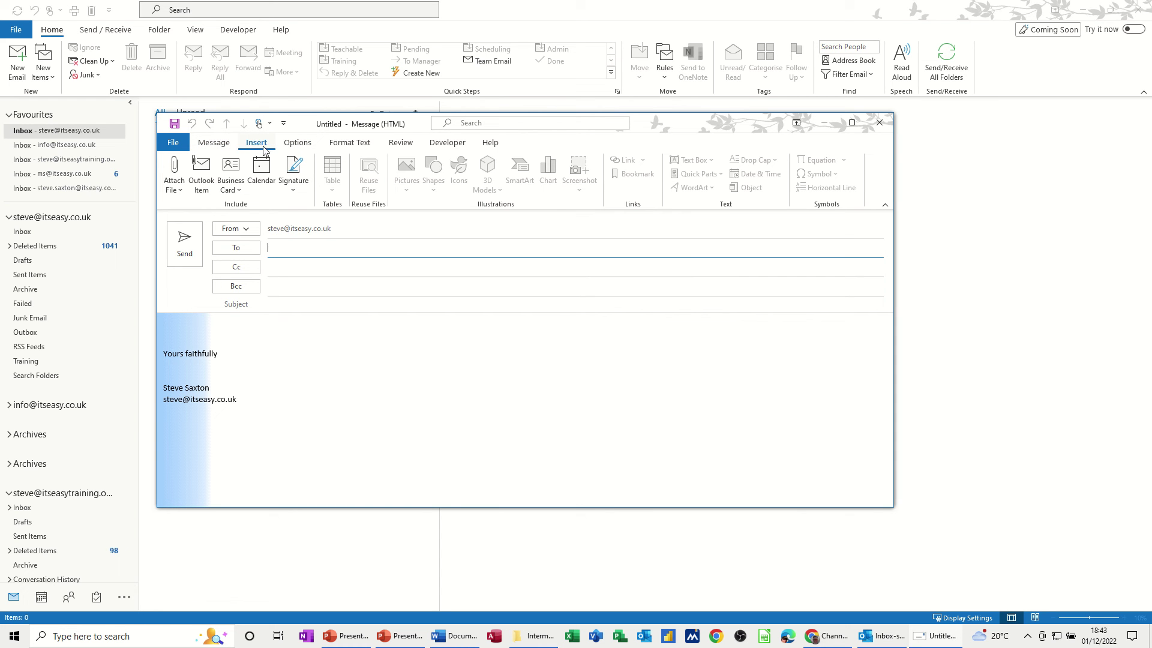
{"action": "left_click", "coordinate": [252, 324]}
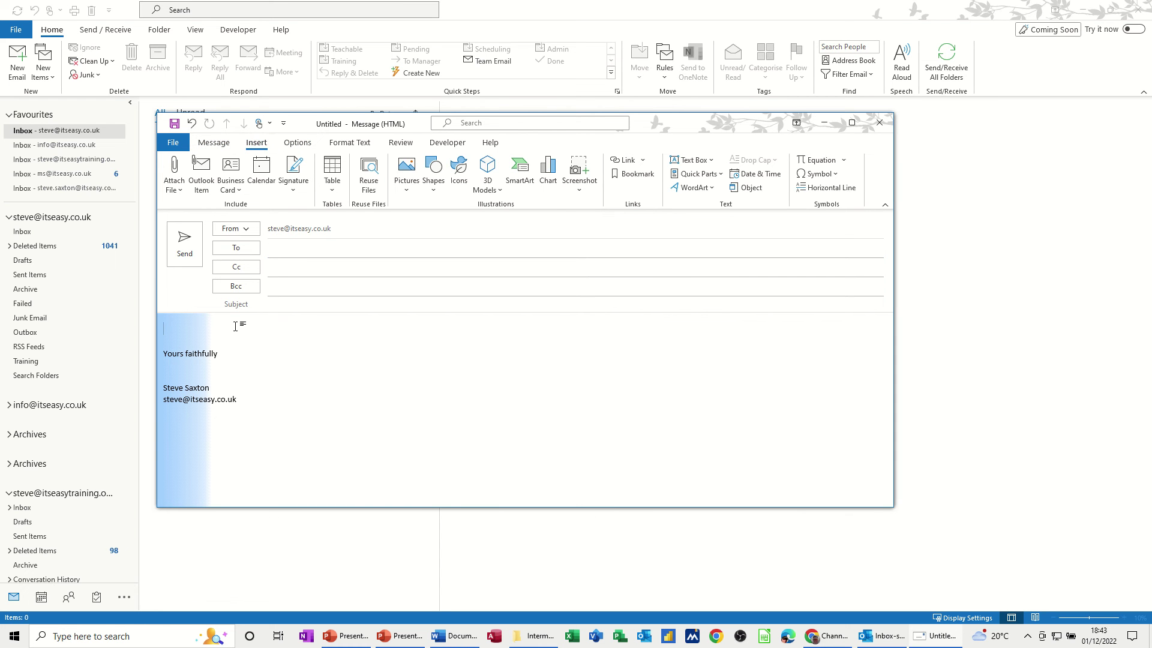
{"action": "left_click", "coordinate": [714, 179]}
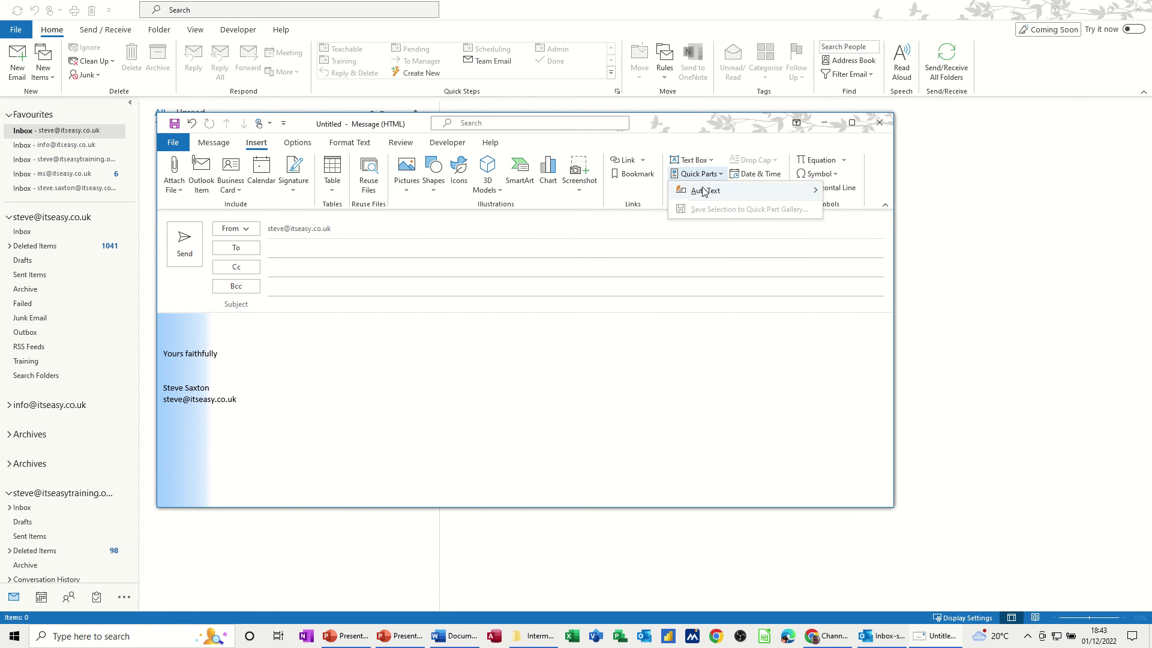
{"action": "mouse_move", "coordinate": [703, 190]}
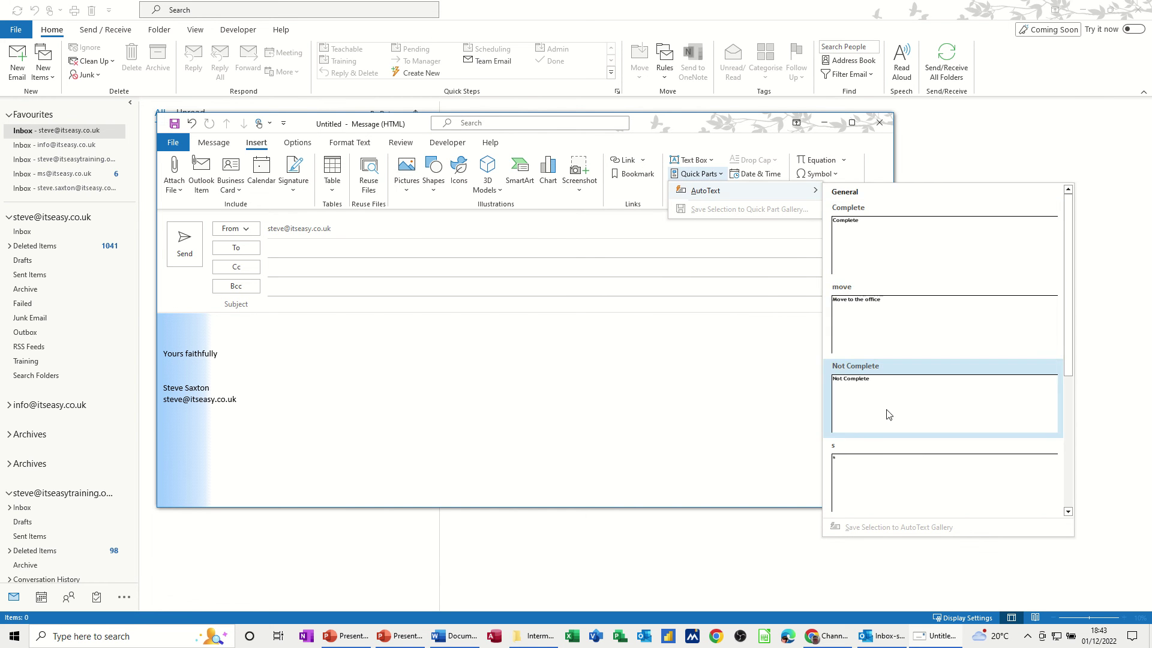
{"action": "left_click", "coordinate": [245, 324]}
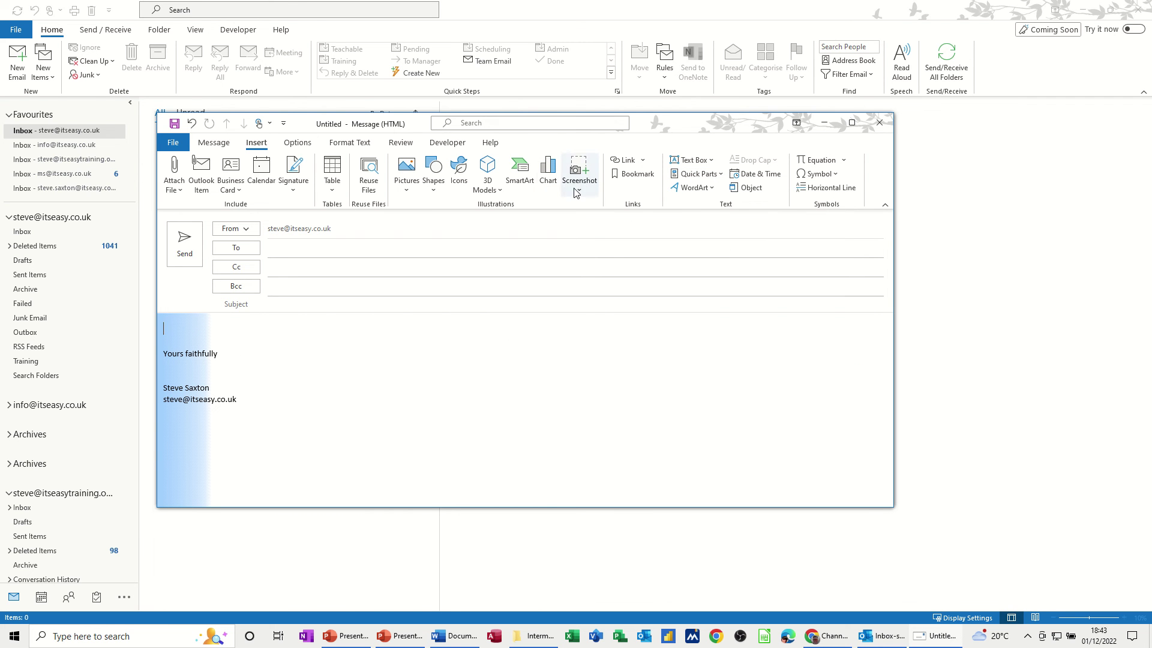
{"action": "left_click", "coordinate": [216, 144]}
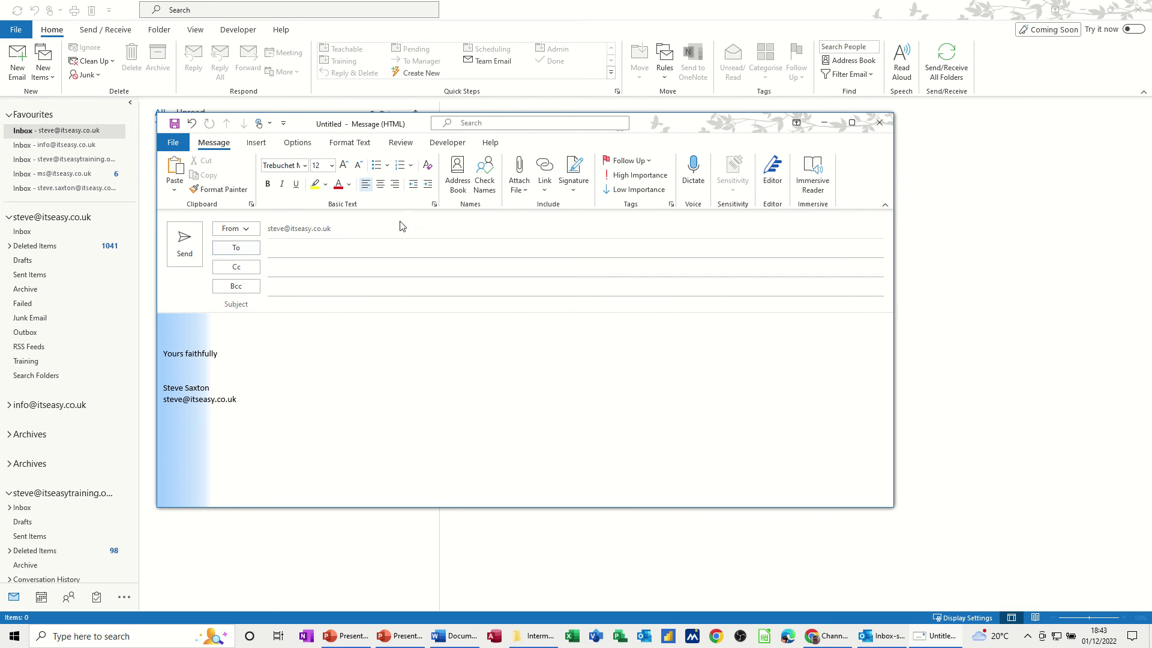
Close the message without saving, then go to File > Options and show the Mail page
{"action": "left_click", "coordinate": [879, 125]}
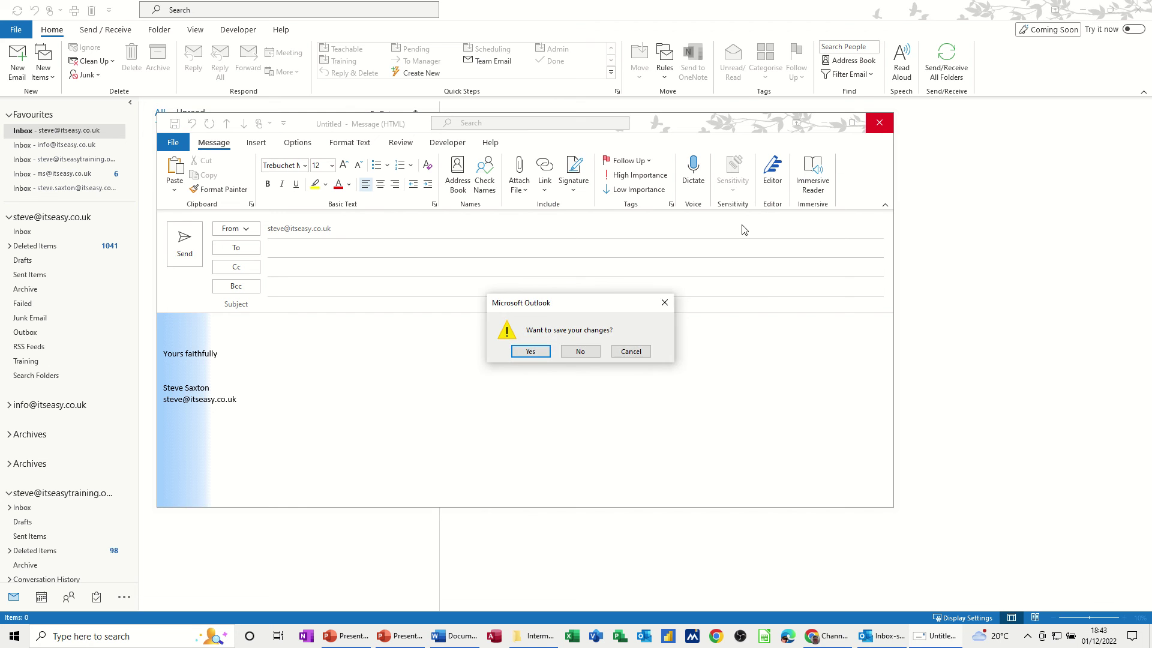
{"action": "left_click", "coordinate": [568, 352]}
{"action": "left_click", "coordinate": [16, 31]}
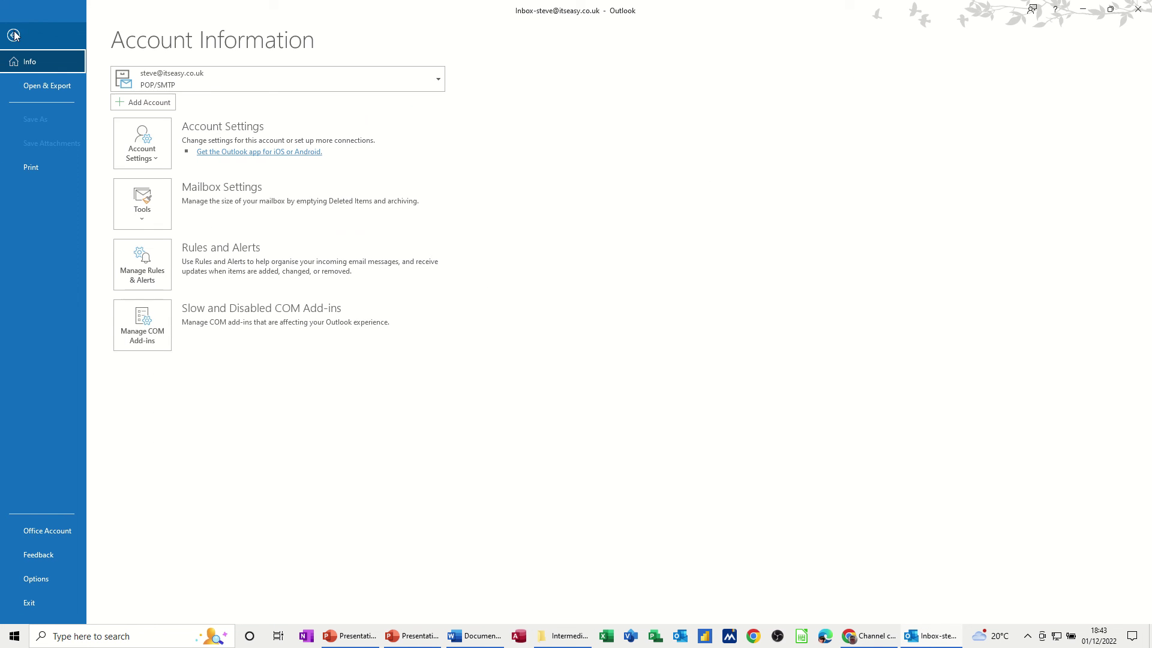
{"action": "left_click", "coordinate": [40, 579]}
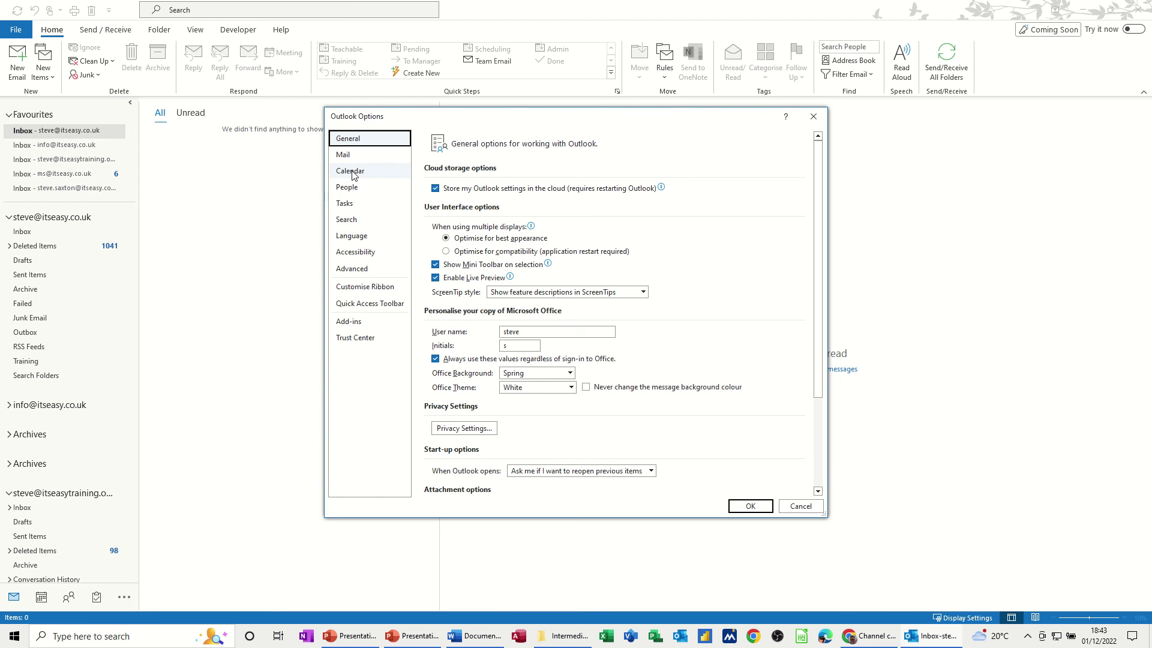
{"action": "left_click", "coordinate": [363, 156]}
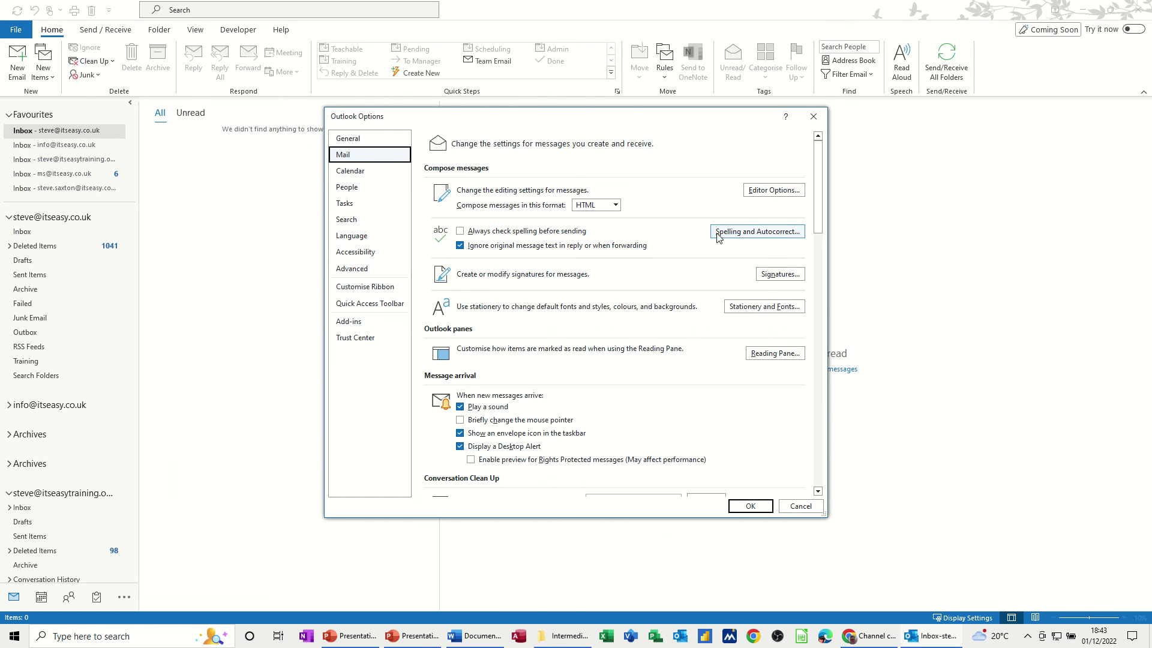
In Signatures, choose sax for both New messages and Replies/forwards, then confirm with OK
{"action": "left_click", "coordinate": [779, 274]}
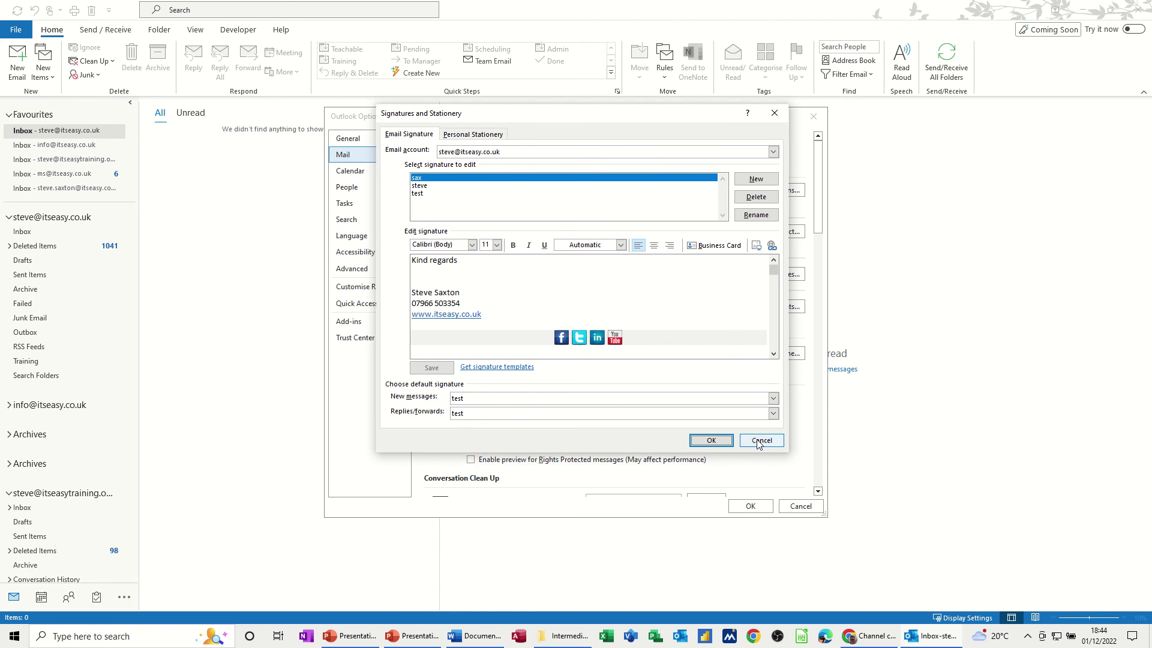
{"action": "left_click", "coordinate": [469, 399]}
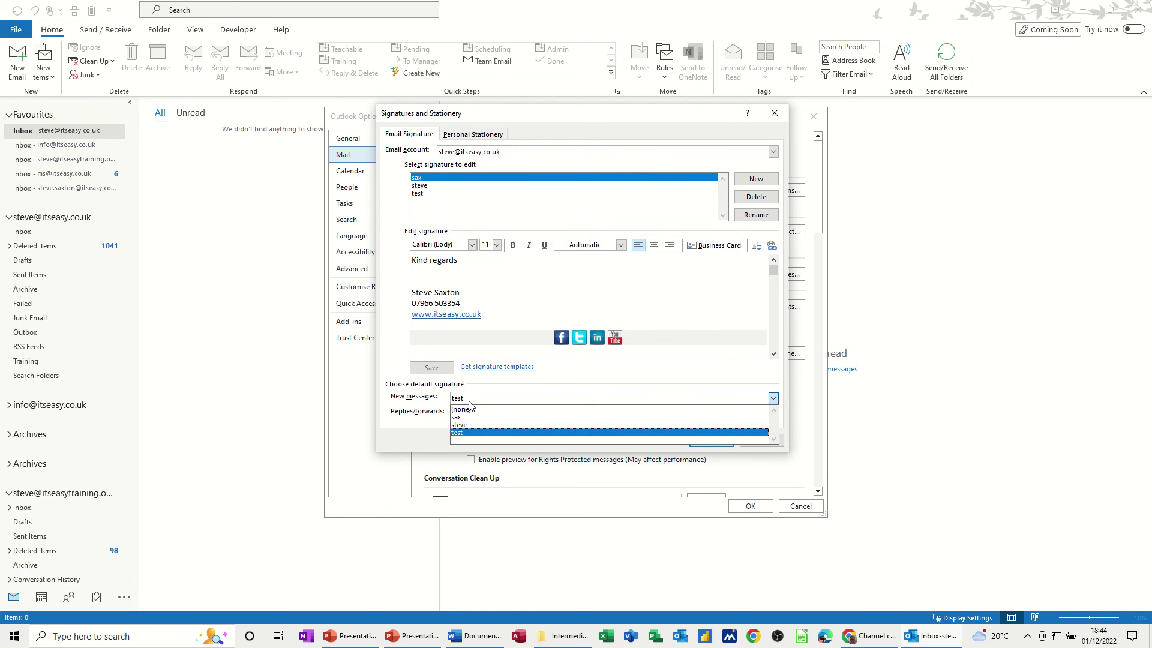
{"action": "left_click", "coordinate": [470, 417]}
{"action": "left_click", "coordinate": [472, 414]}
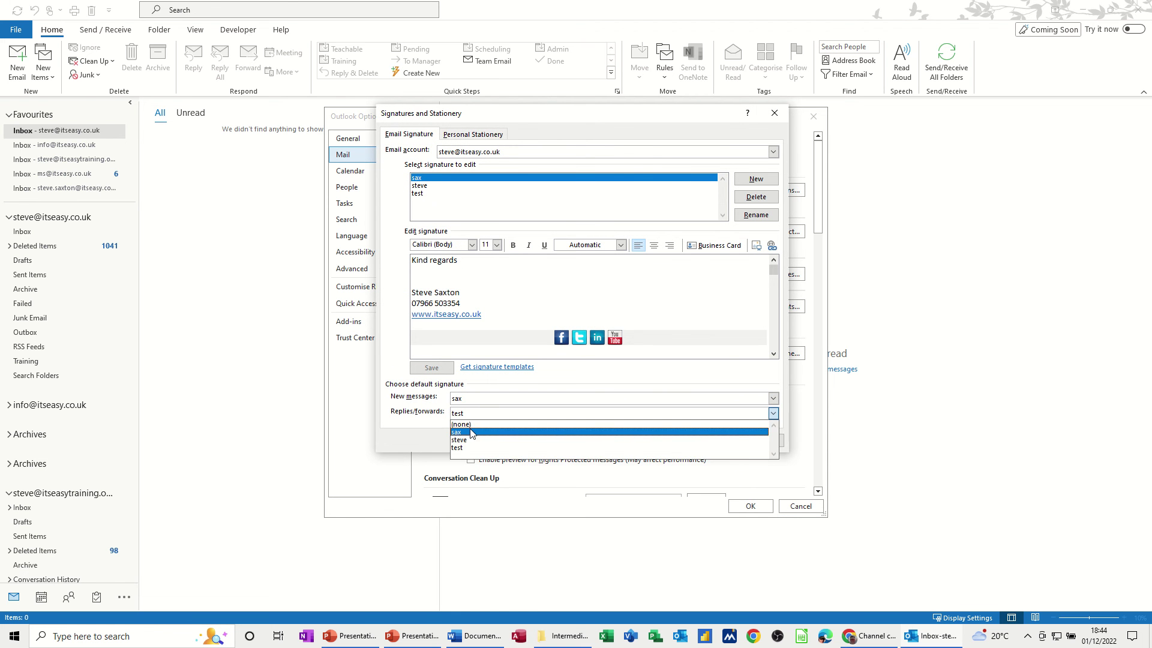
{"action": "left_click", "coordinate": [472, 432]}
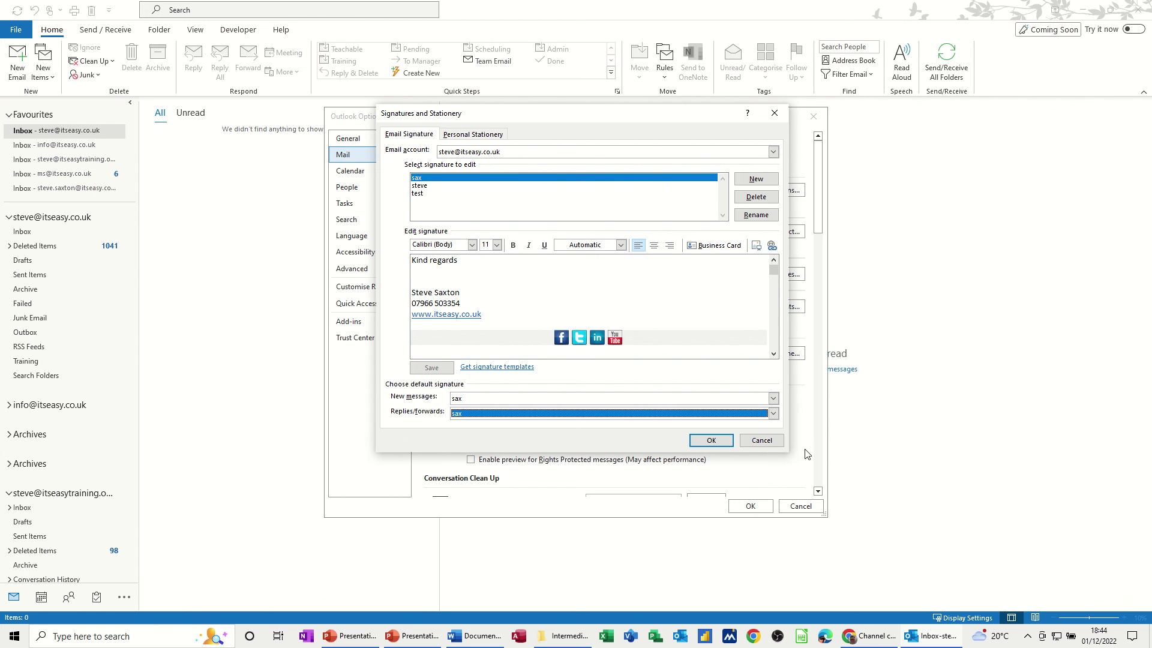
{"action": "left_click", "coordinate": [707, 441]}
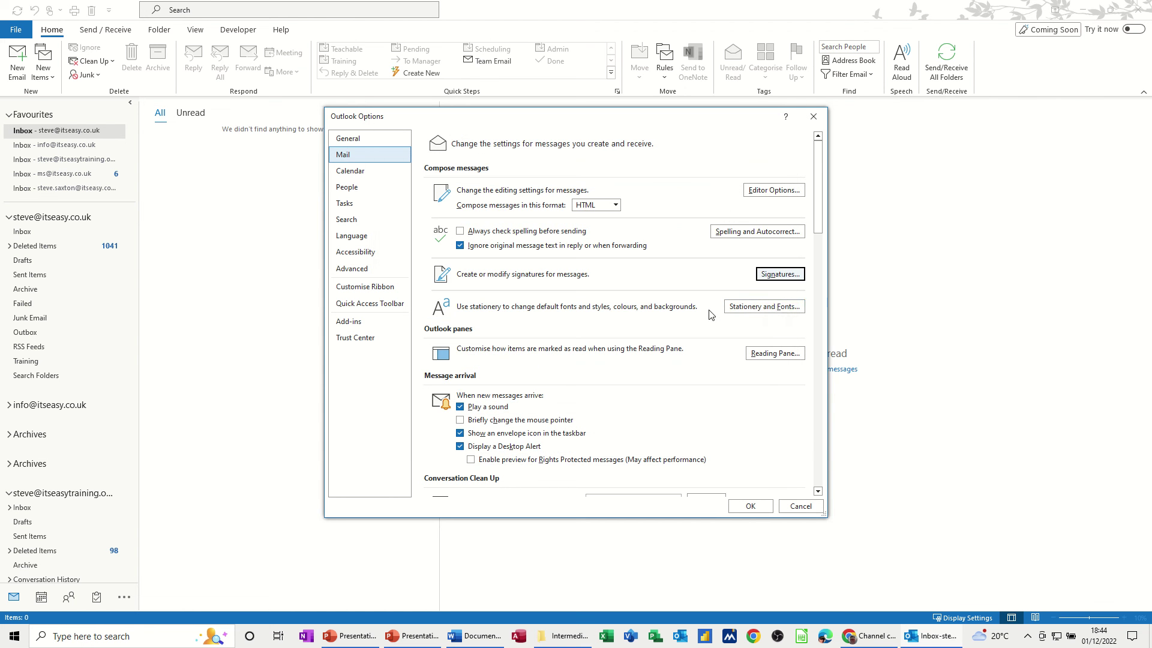
In Stationery and Fonts, set the theme for new HTML messages to (No Theme)
{"action": "left_click", "coordinate": [758, 310]}
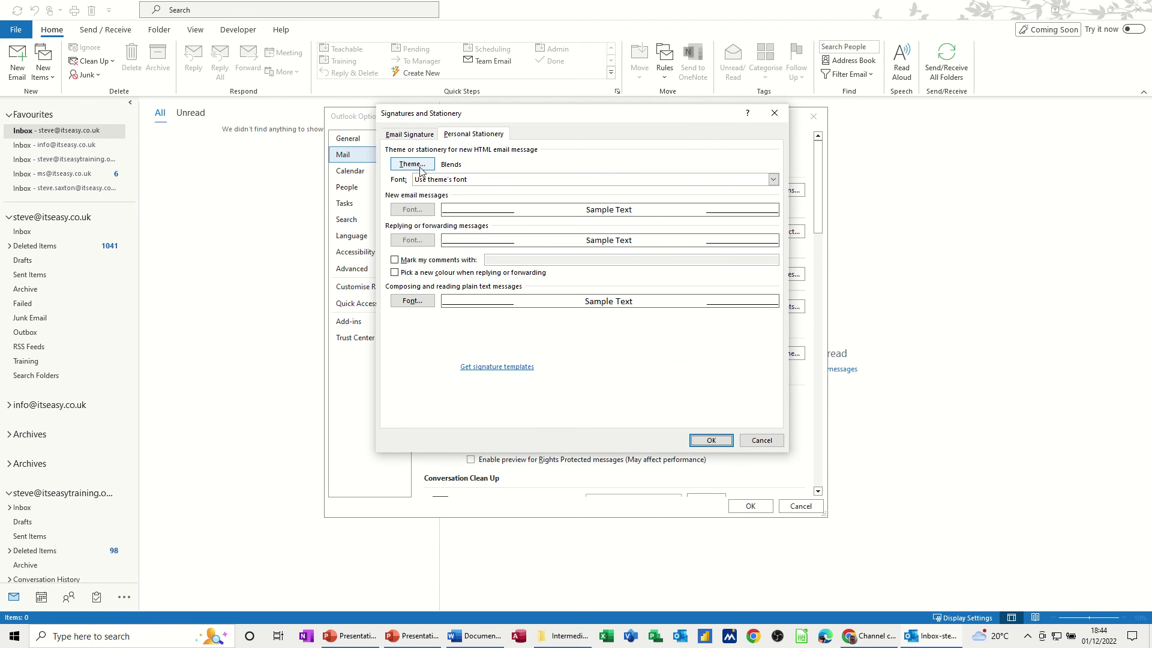
{"action": "left_click", "coordinate": [407, 167]}
{"action": "left_click", "coordinate": [445, 204]}
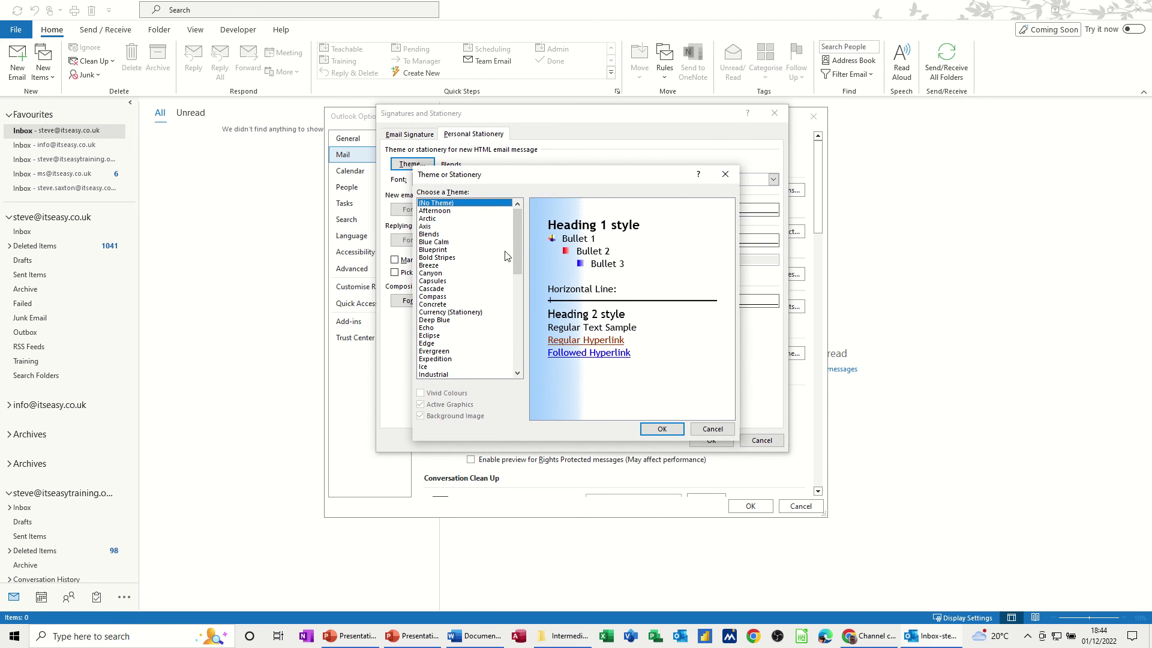
{"action": "left_click", "coordinate": [649, 430]}
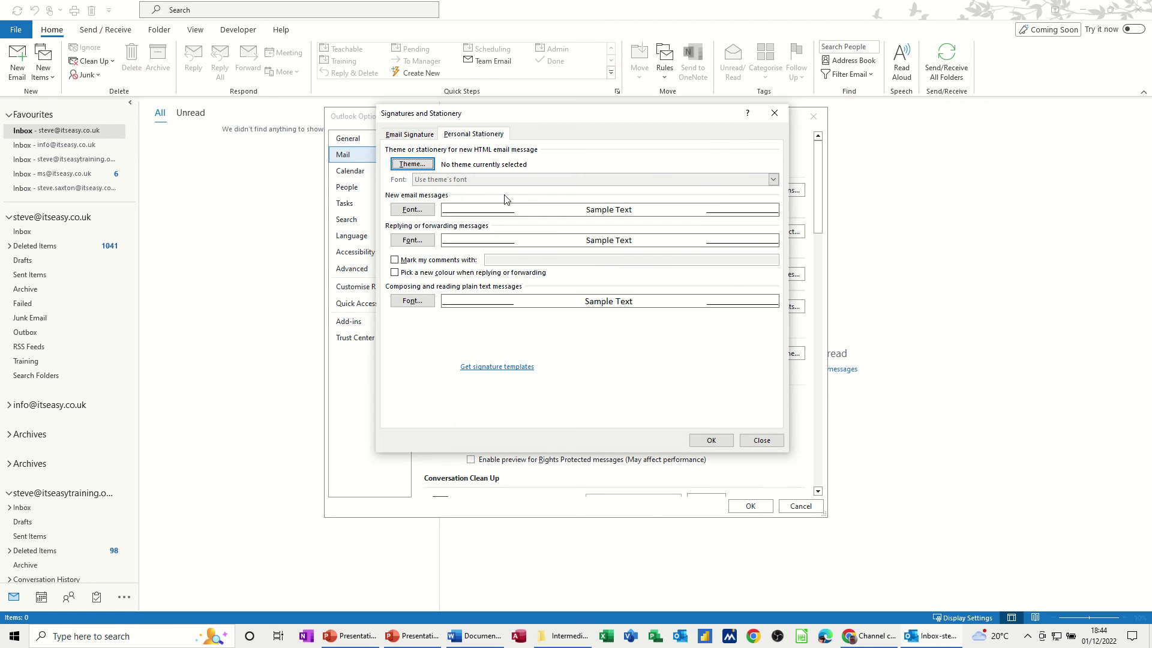
Change the new-message font size from 11 to 12, then recheck the Email Signature tab
{"action": "left_click", "coordinate": [418, 208]}
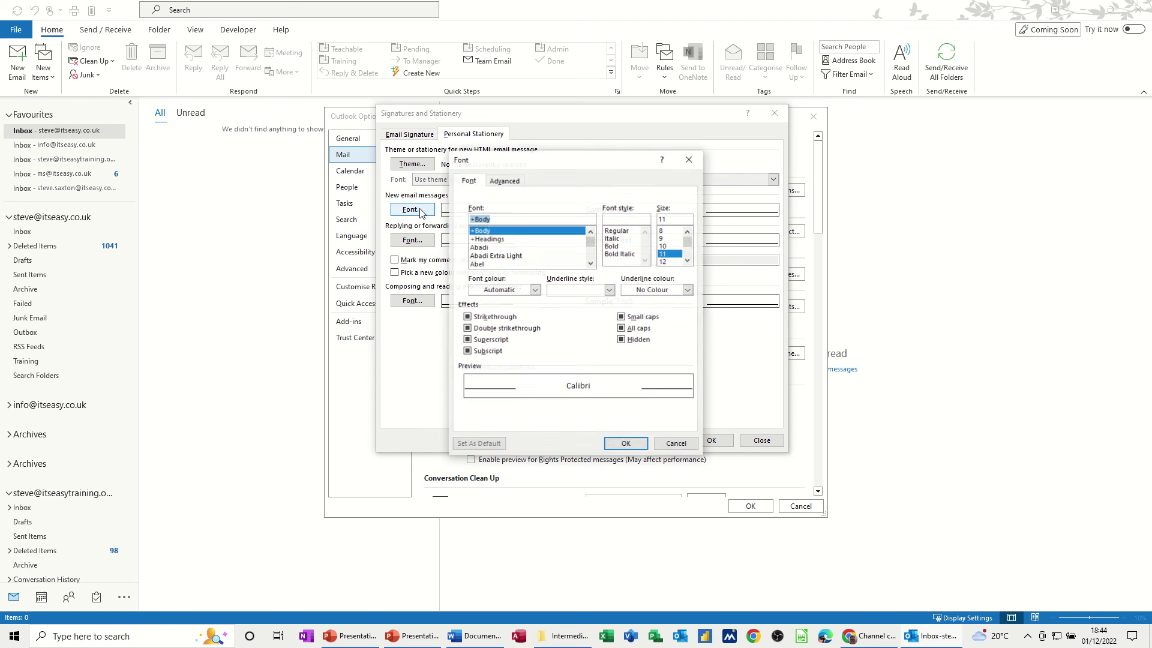
{"action": "left_click", "coordinate": [665, 261]}
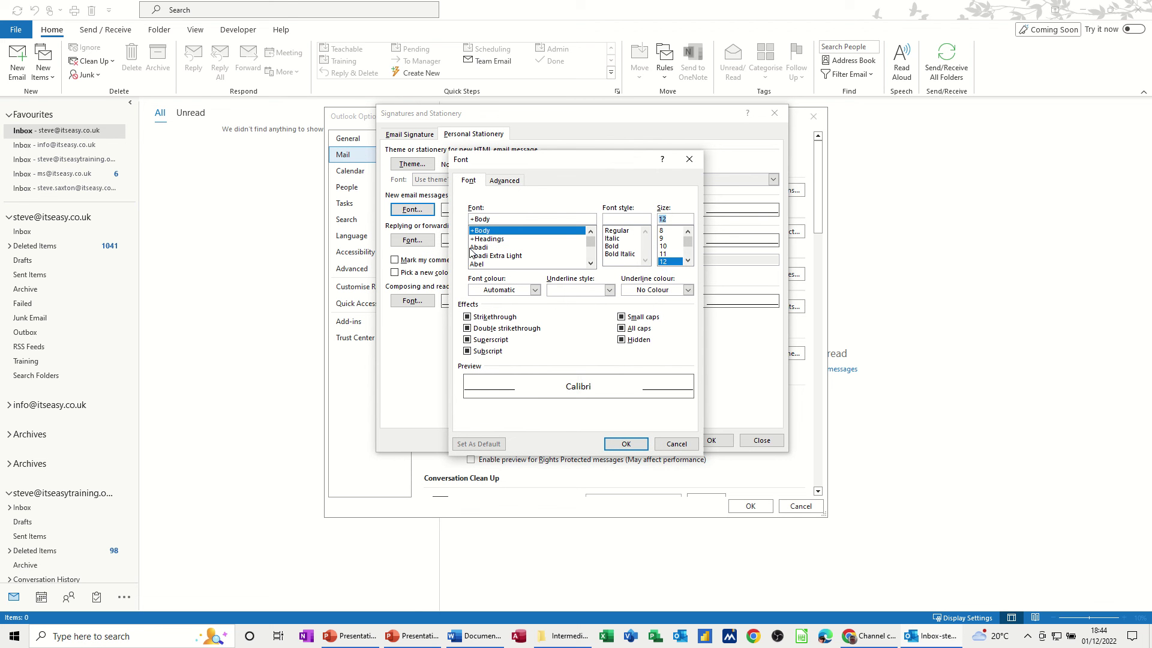
{"action": "left_click", "coordinate": [627, 444]}
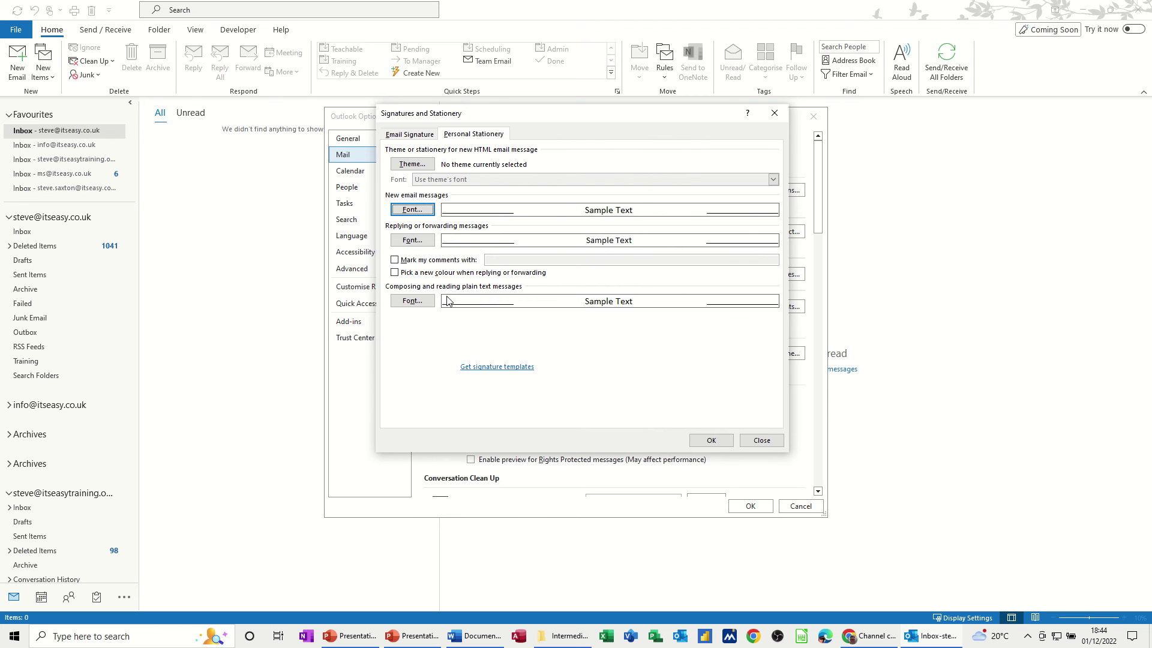
{"action": "left_click", "coordinate": [412, 135]}
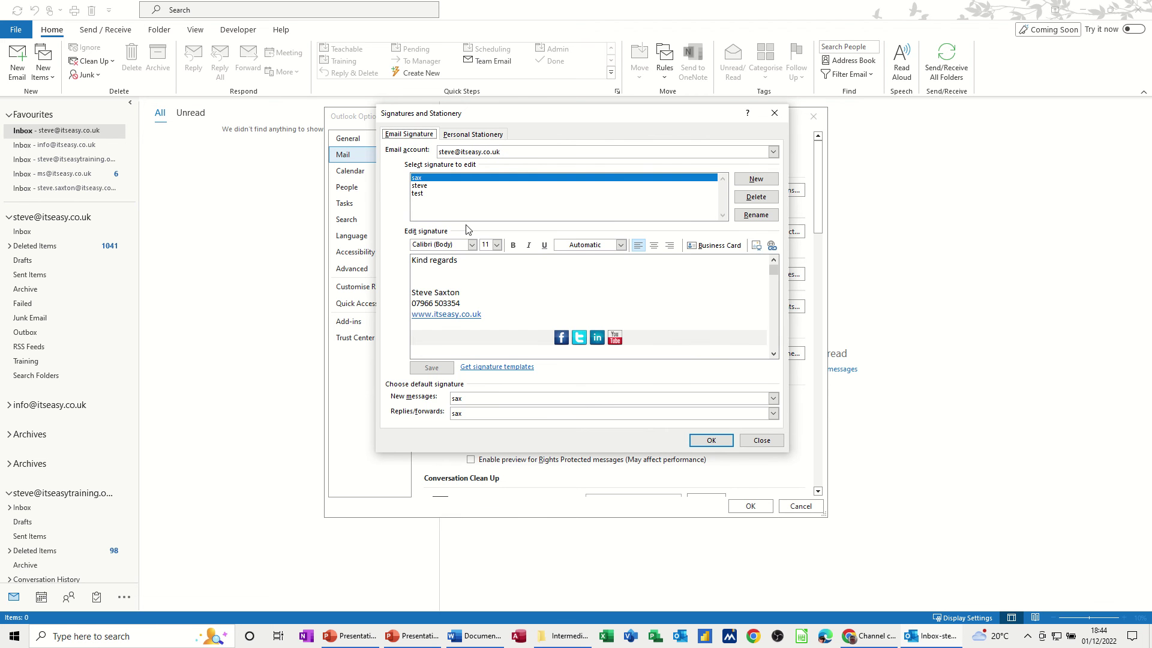
{"action": "left_click", "coordinate": [478, 136]}
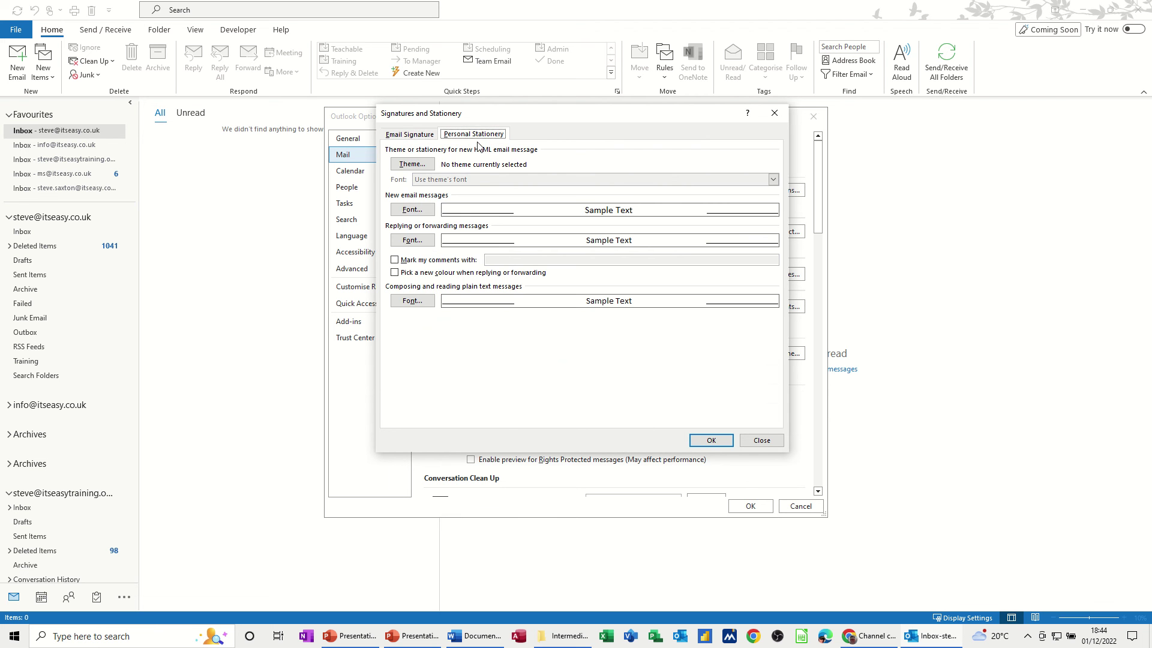
Save the stationery settings, tick 'Always check spelling before sending', and close Options with OK
{"action": "left_click", "coordinate": [690, 440]}
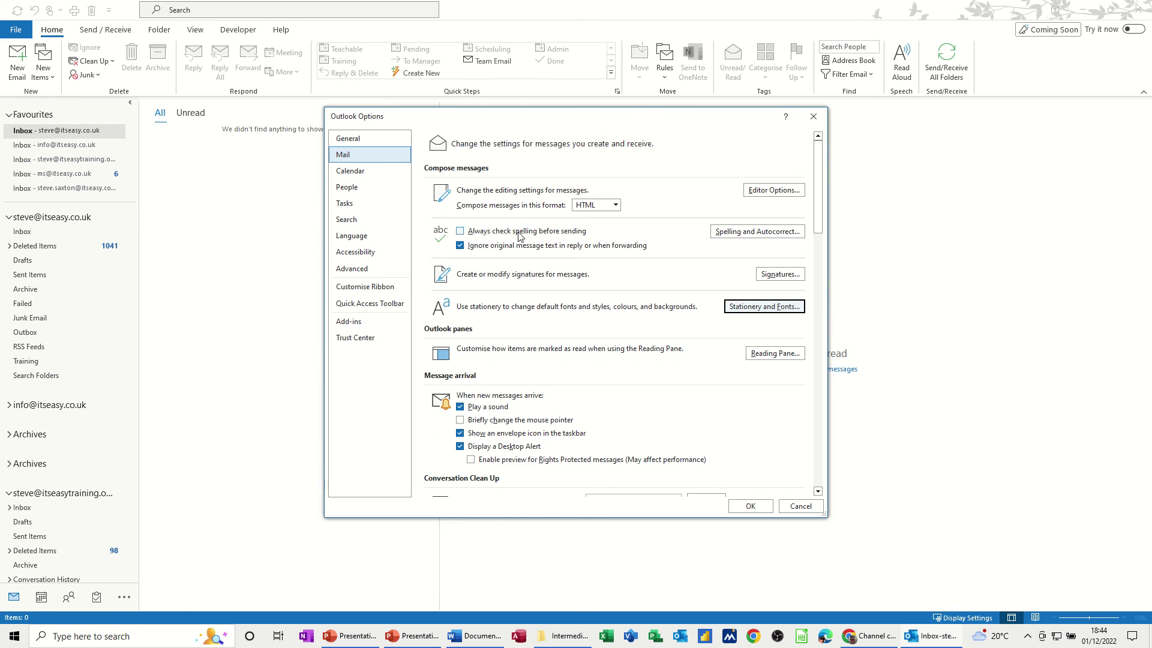
{"action": "left_click", "coordinate": [461, 231]}
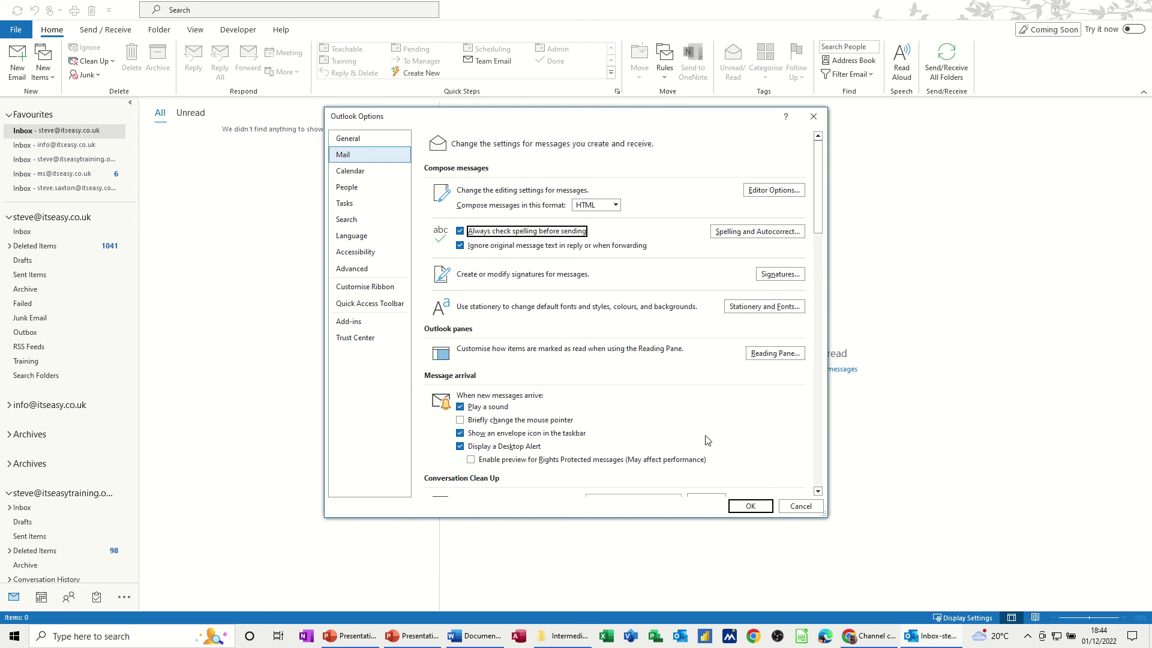
{"action": "left_click", "coordinate": [743, 506]}
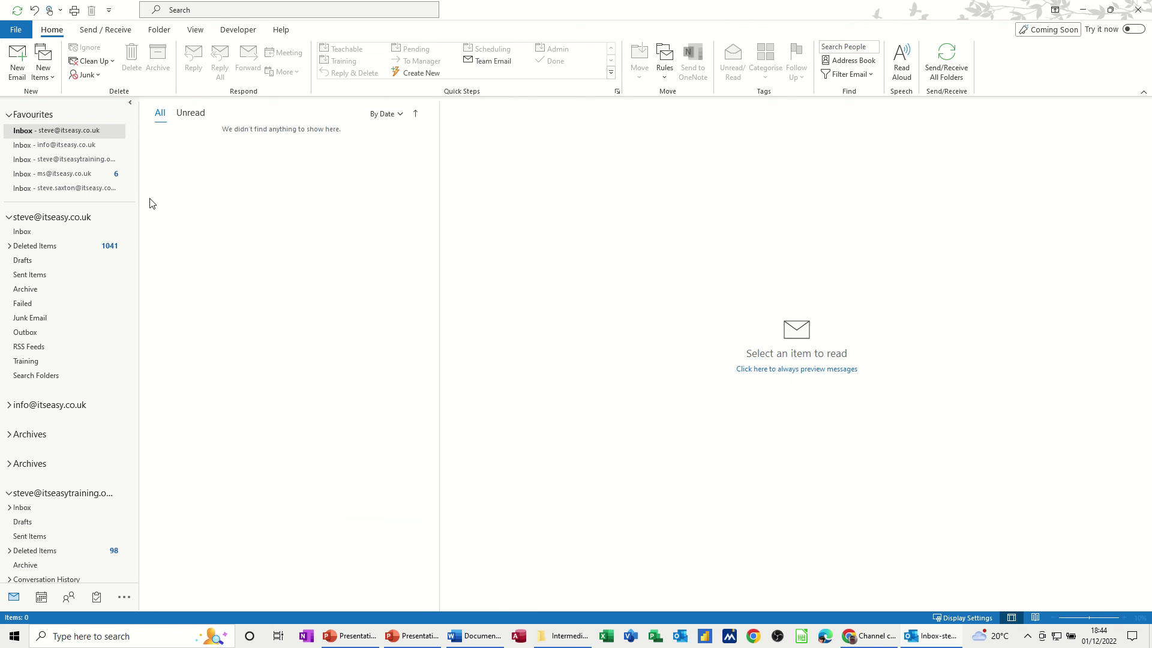